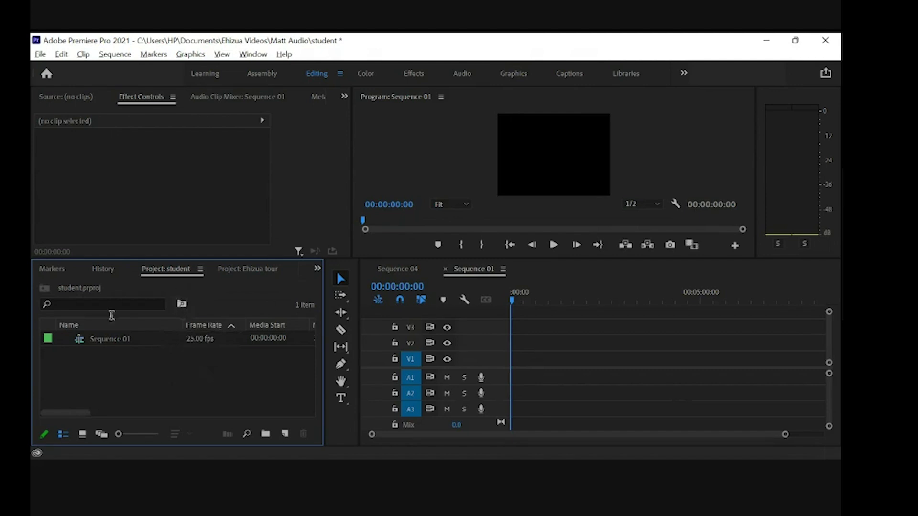
Step: Review the workspace layout by activating the Effect Controls, Program monitor, Timeline and Project panels in turn
left_click(205, 202)
left_click(425, 119)
left_click(593, 349)
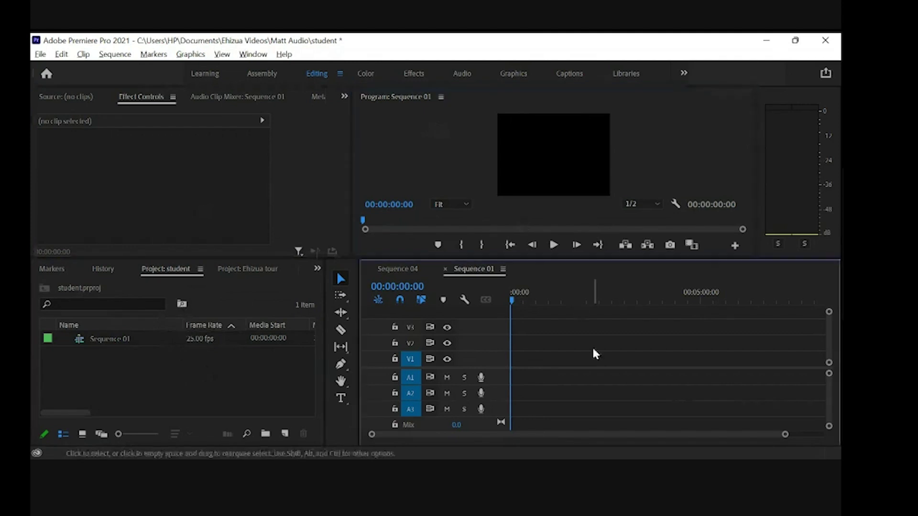
left_click(303, 350)
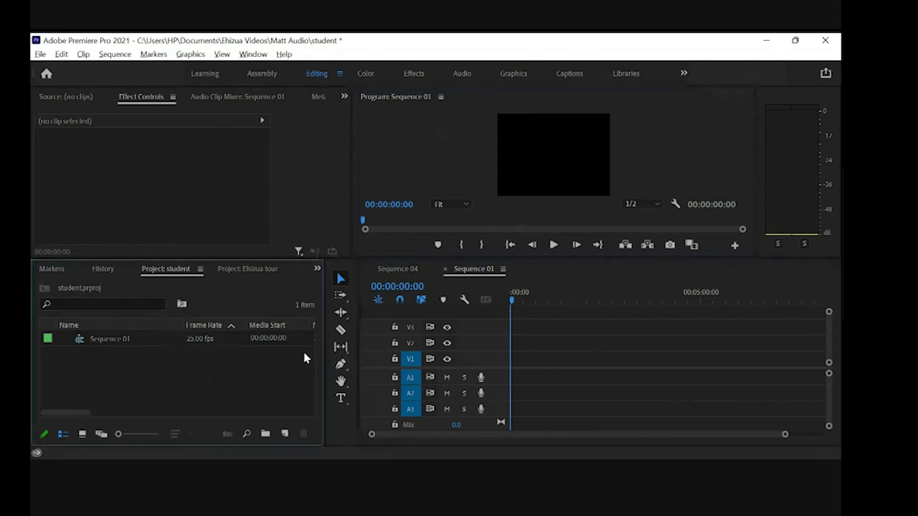
left_click(191, 126)
left_click(402, 184)
left_click(538, 342)
left_click(283, 381)
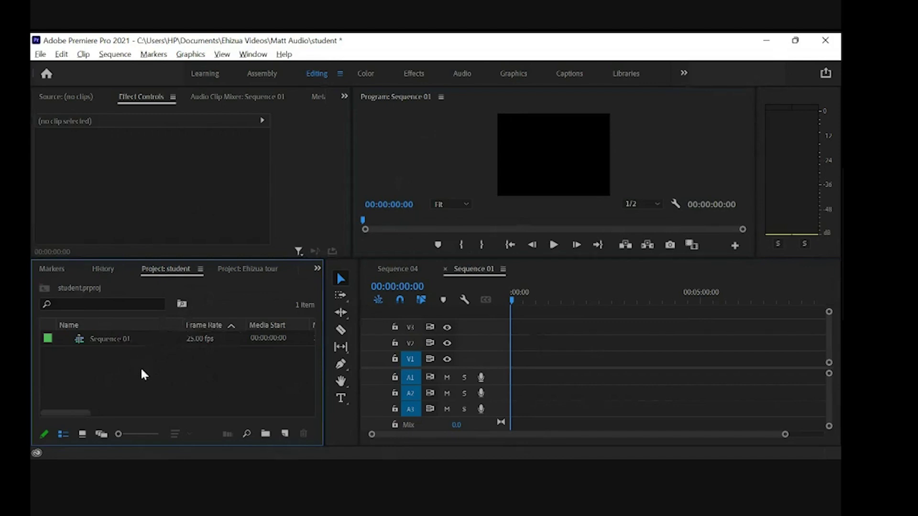
left_click(166, 190)
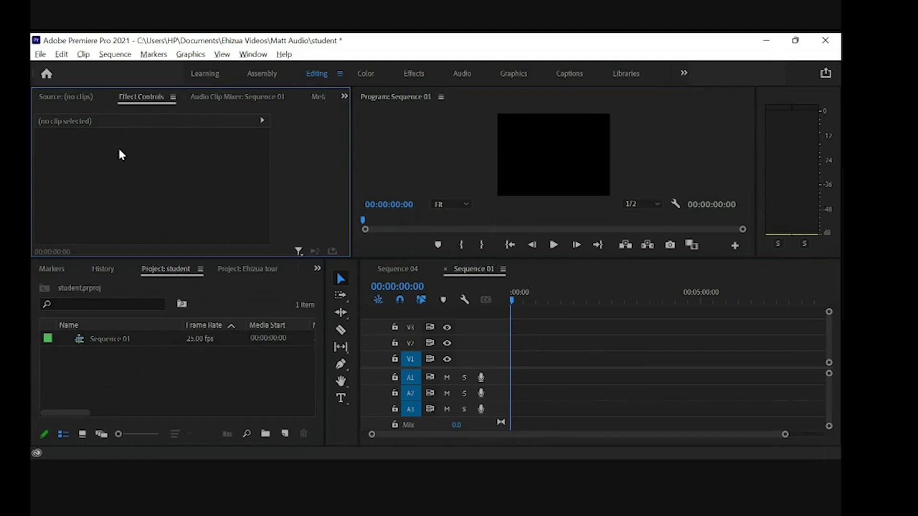
left_click(539, 130)
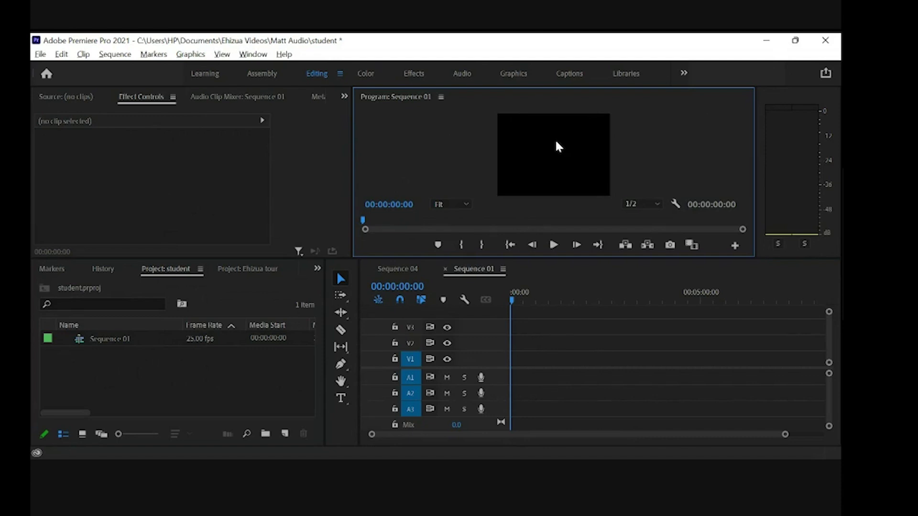
left_click(595, 281)
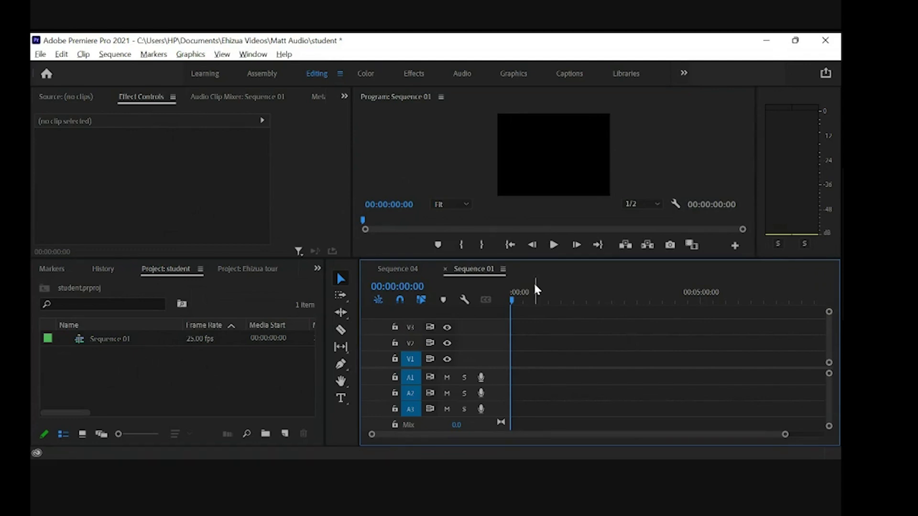
left_click(510, 165)
left_click(265, 166)
left_click(246, 360)
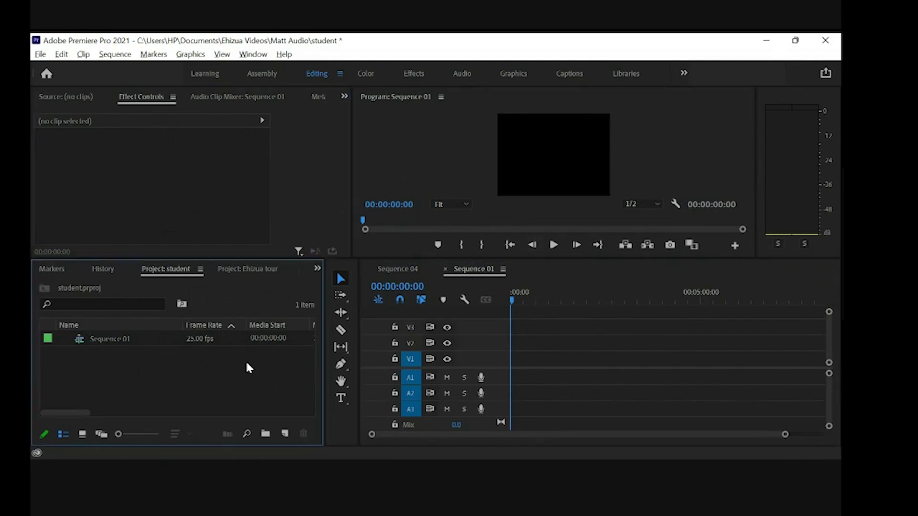
left_click(569, 342)
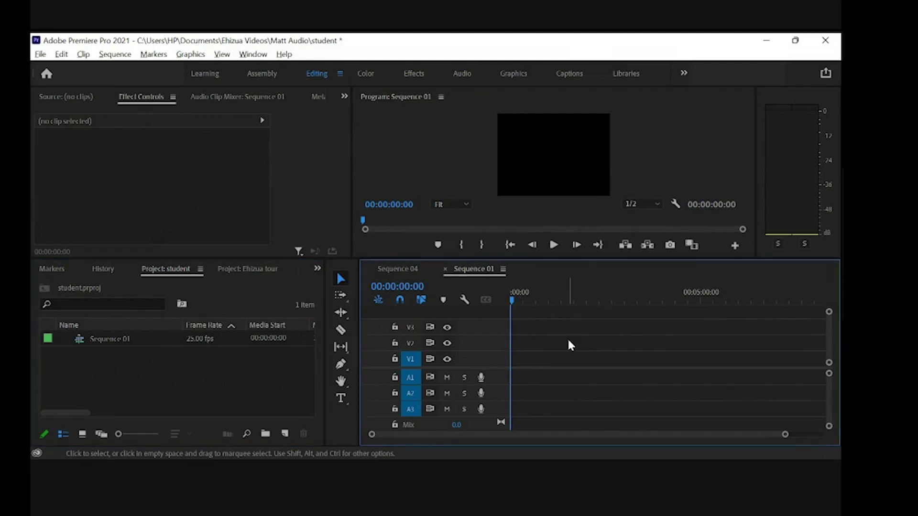
left_click(481, 171)
left_click(209, 161)
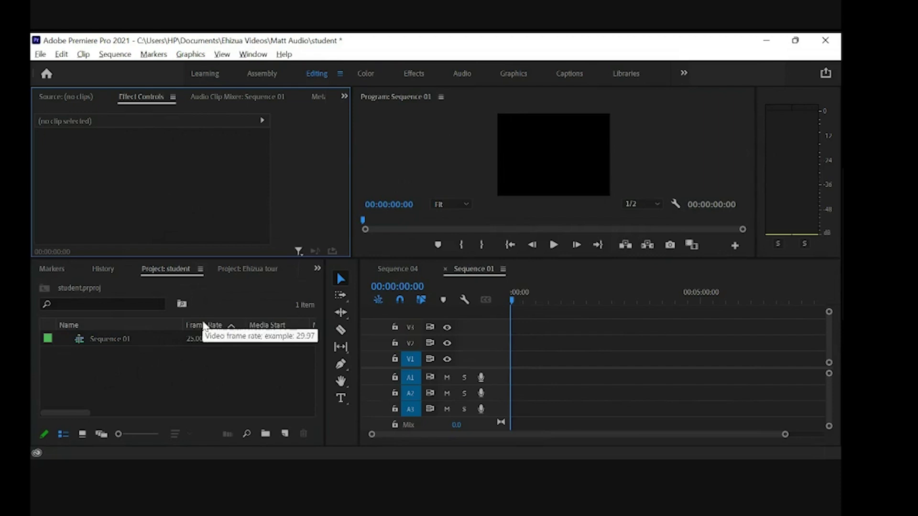
Step: Import the video file 1Q2A0227 from USB Drive (E:) into the student project
left_click(194, 385)
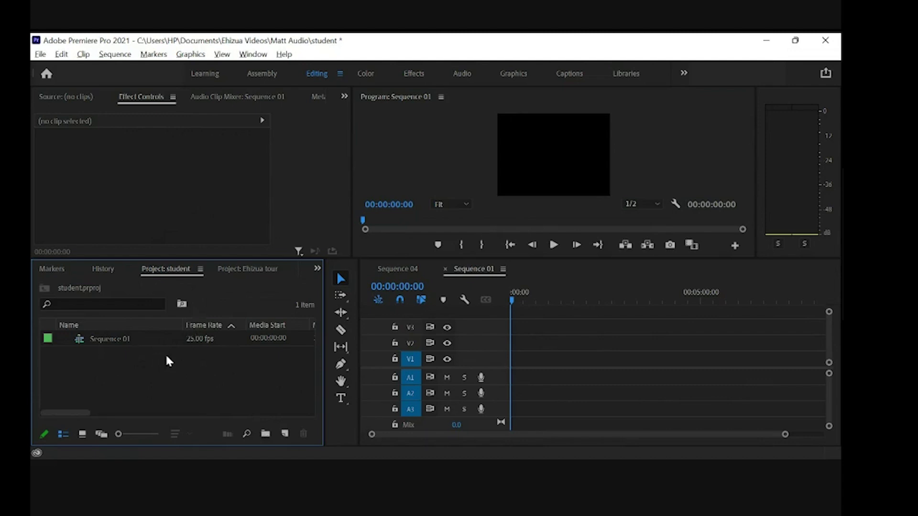
double_click(142, 372)
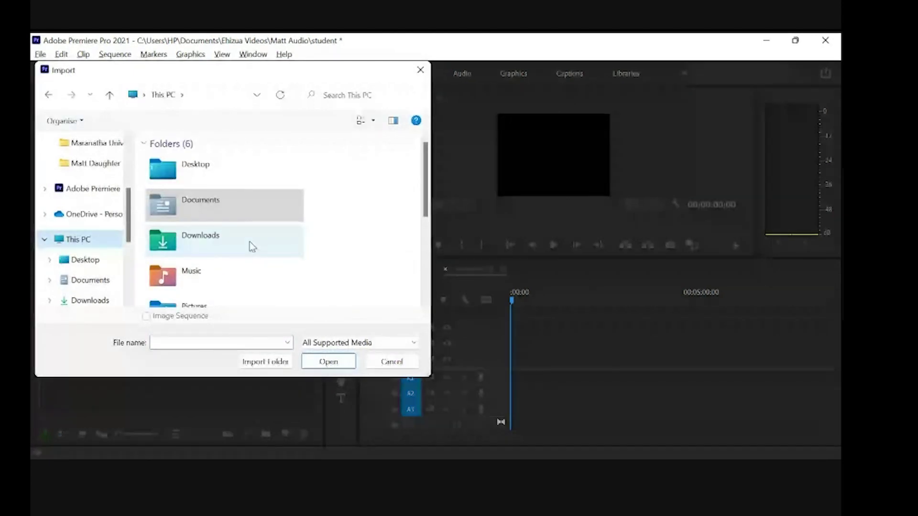
scroll(268, 225, "down", 4)
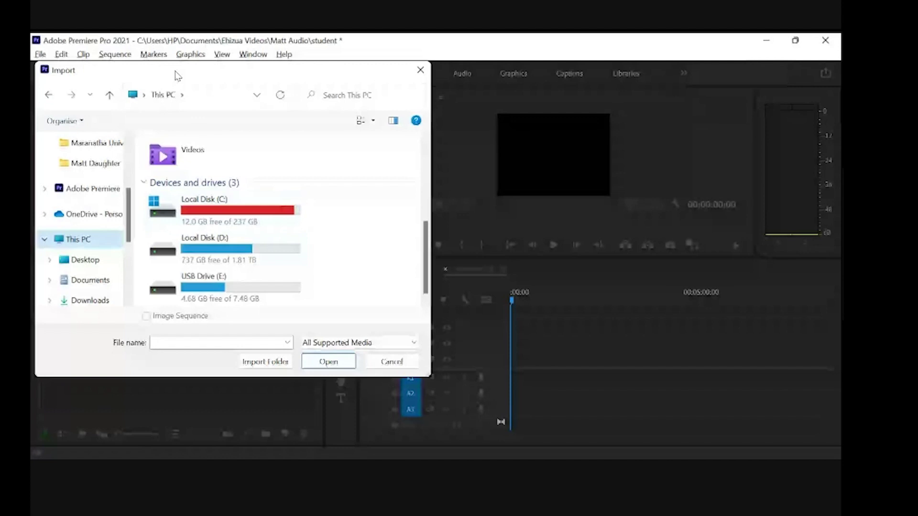
left_click(211, 283)
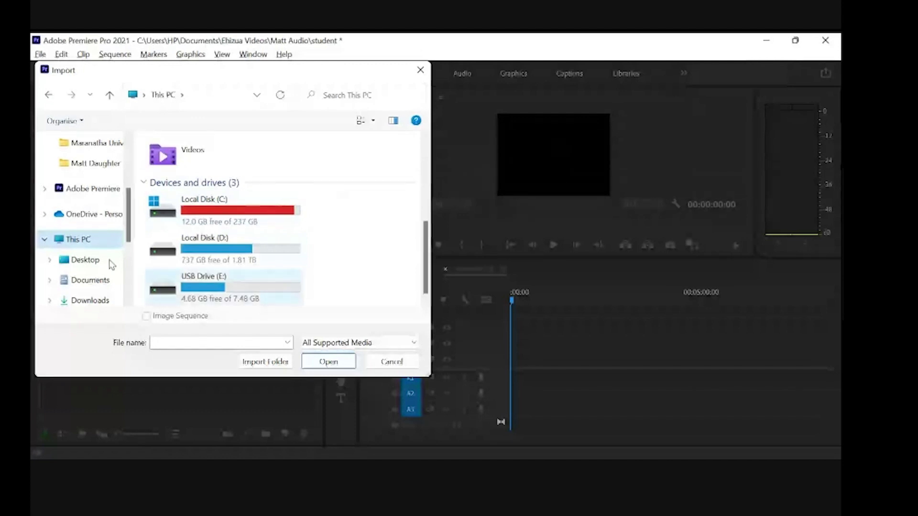
double_click(253, 296)
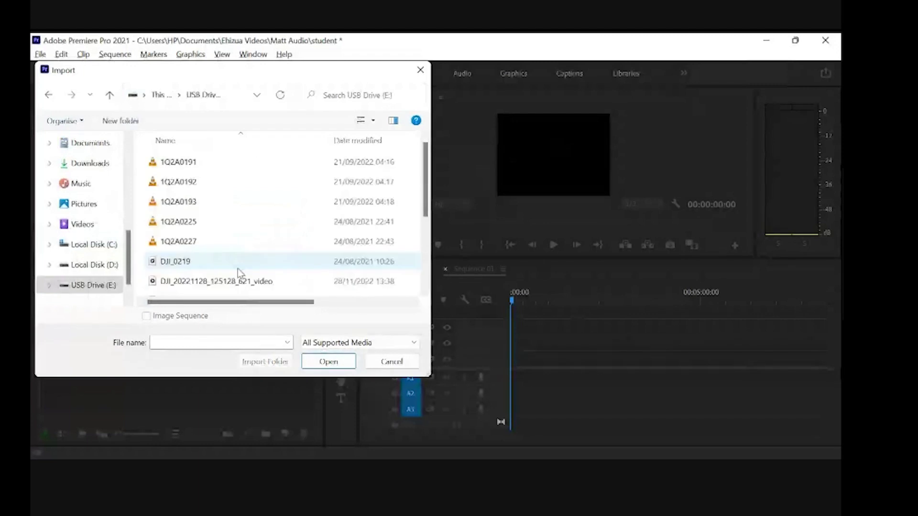
left_click(237, 241)
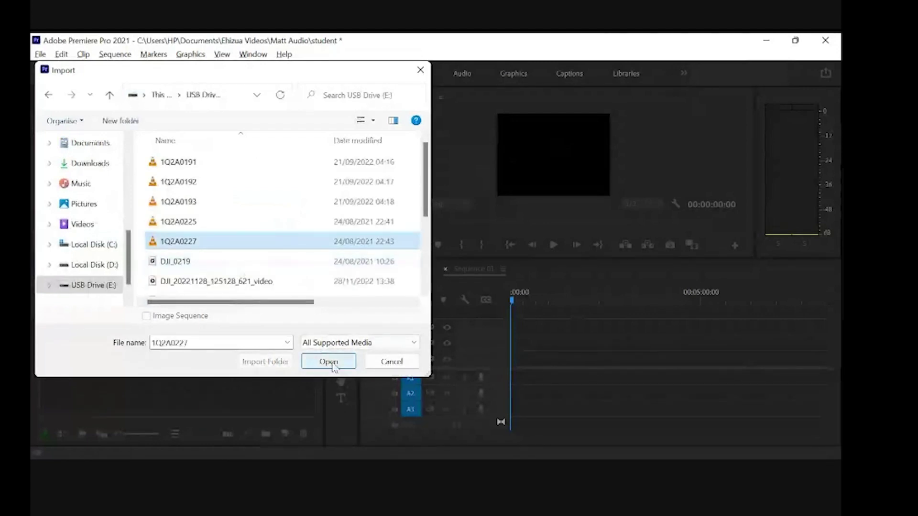
left_click(330, 362)
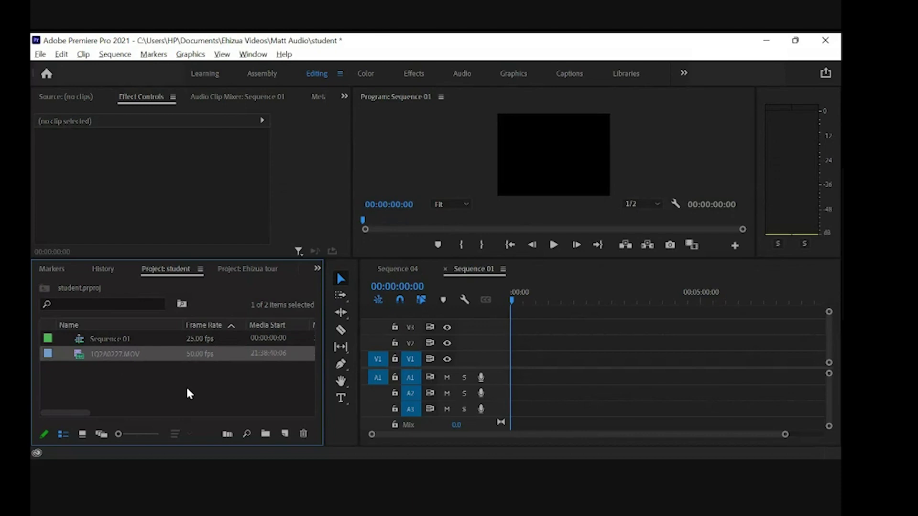
Step: Examine the project entries and icons of the 1Q2A0227.MOV clip and Sequence 01, leaving neither selected
left_click(106, 373)
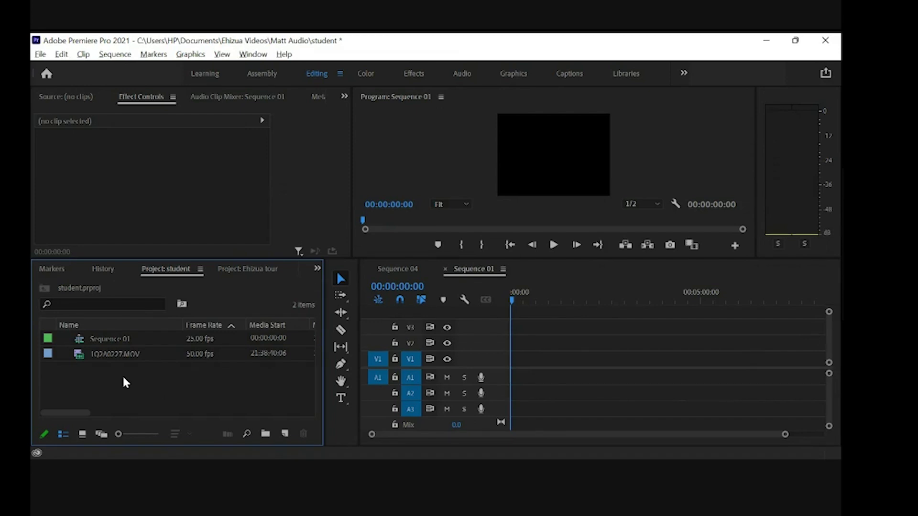
left_click(126, 359)
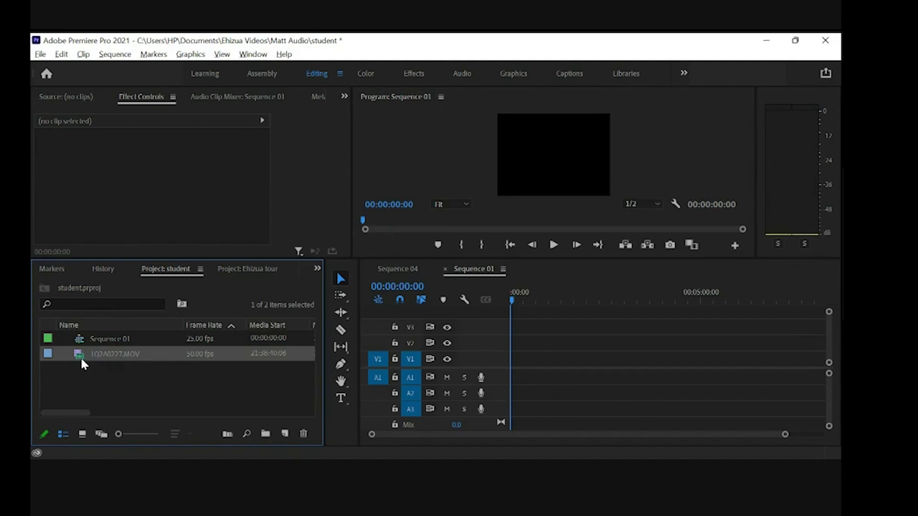
mouse_move(81, 360)
left_click(107, 385)
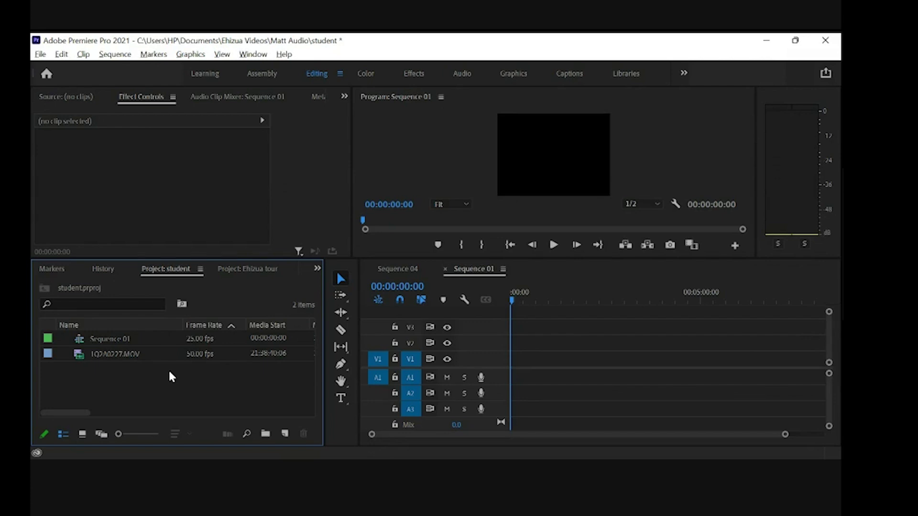
left_click(117, 339)
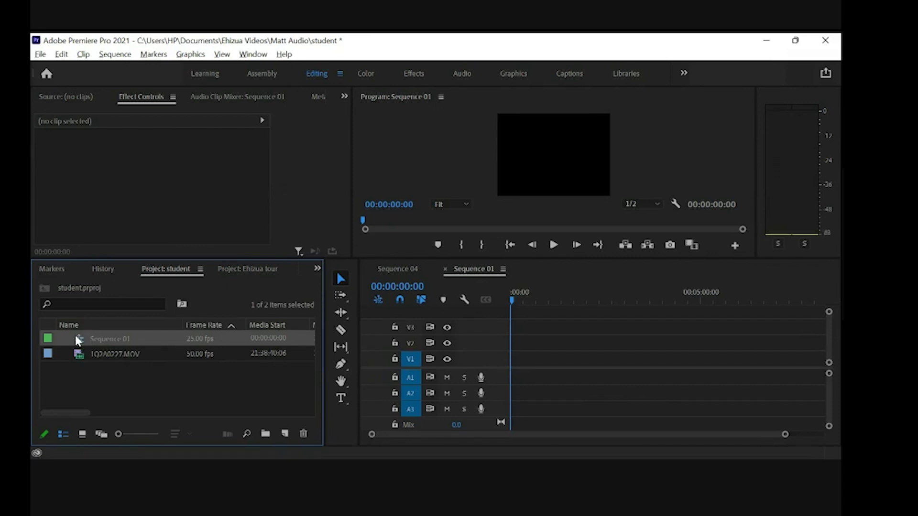
mouse_move(76, 339)
left_click(116, 390)
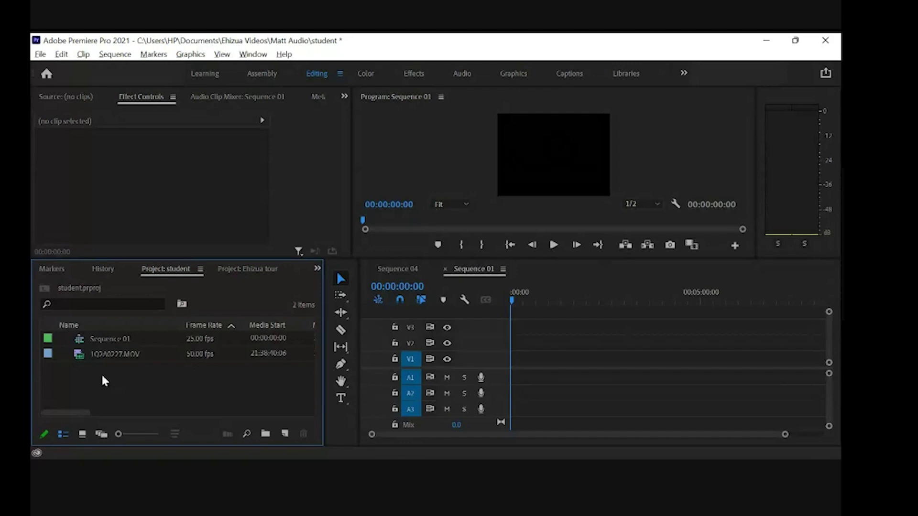
Step: Start another media import and browse from the Documents folder to the Maranatha University folder
double_click(102, 376)
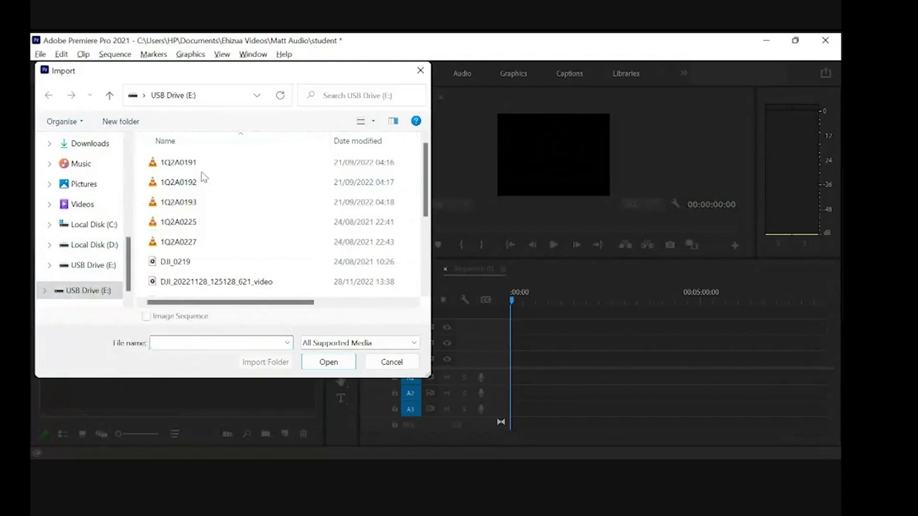
left_click(191, 162)
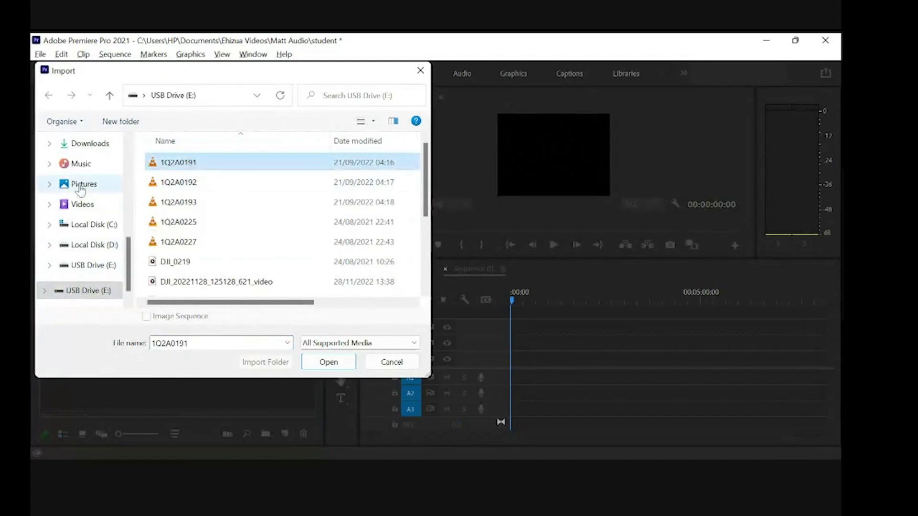
scroll(80, 191, "up", 3)
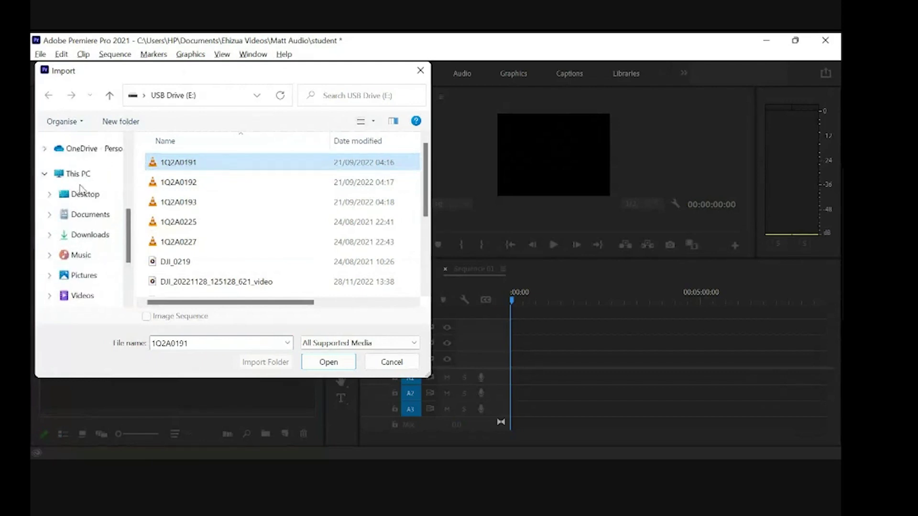
left_click(89, 218)
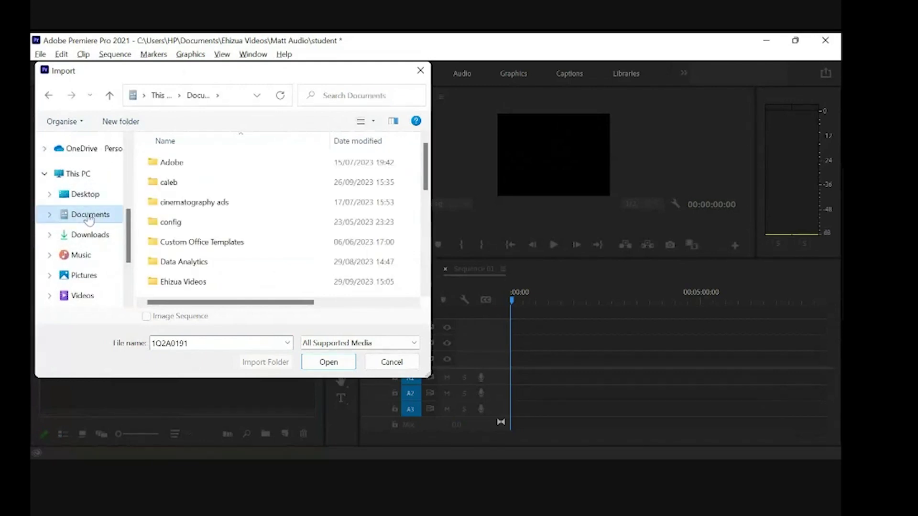
double_click(193, 184)
scroll(194, 188, "down", 1)
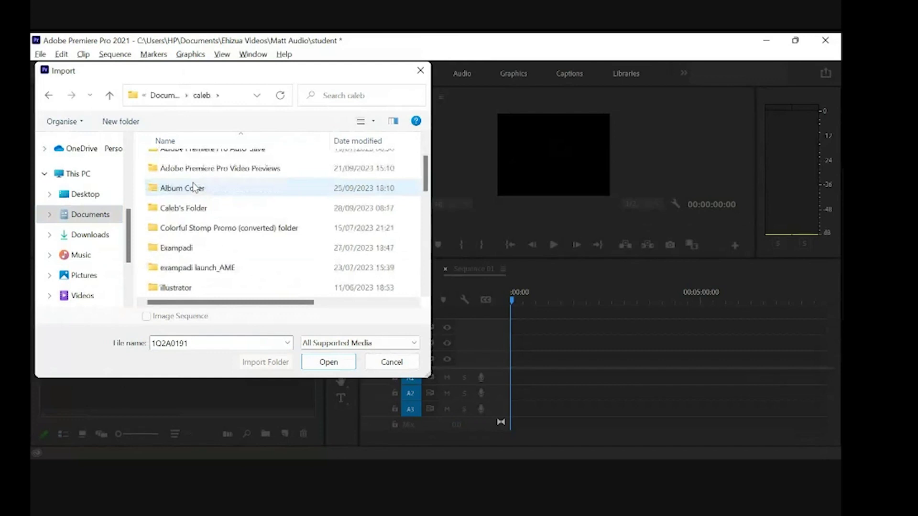
double_click(198, 207)
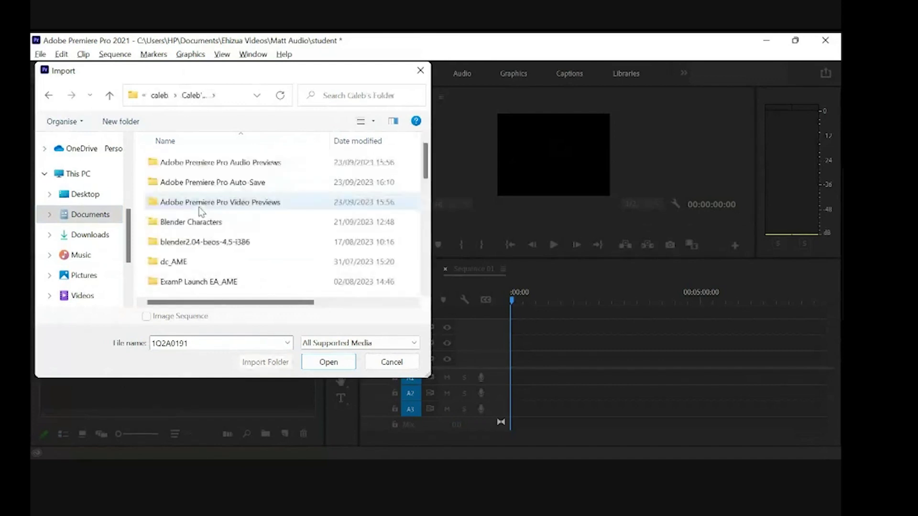
scroll(194, 245, "down", 1)
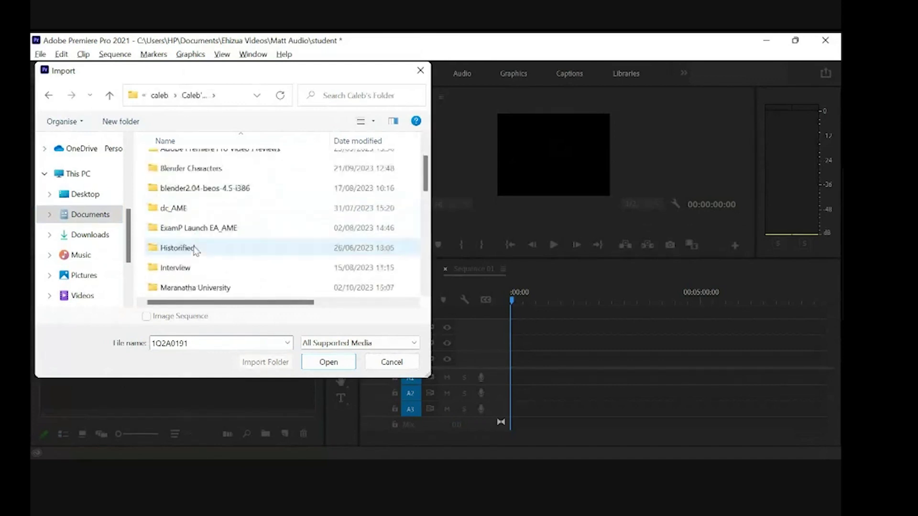
double_click(194, 288)
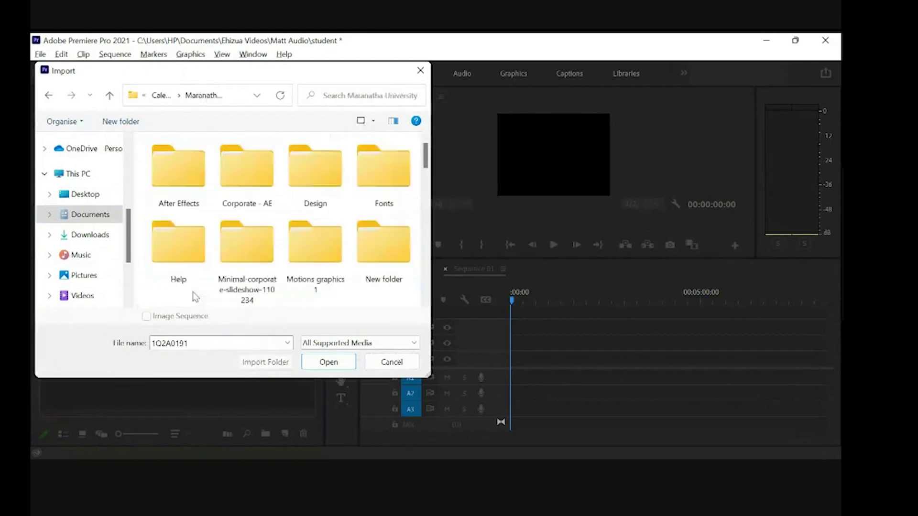
Step: Import the Business Corporate Promo After Effects template video from the Maranatha University folder
scroll(282, 206, "down", 4)
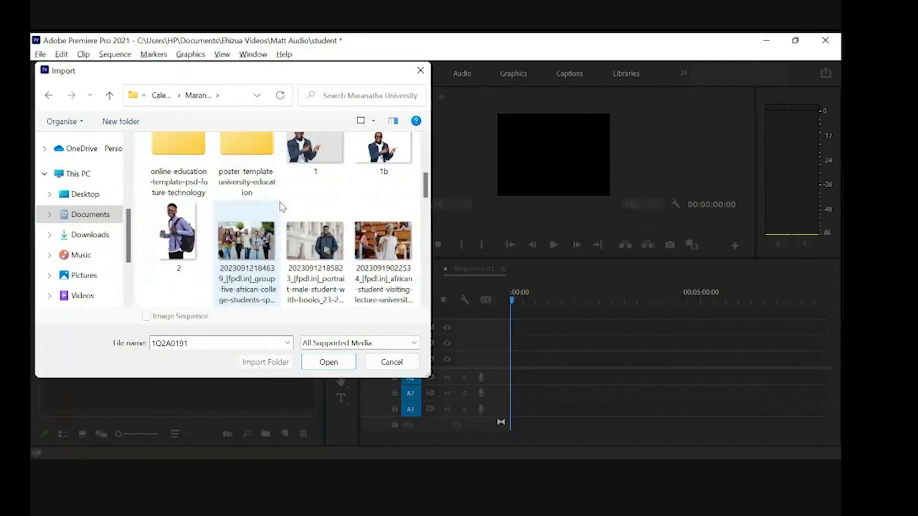
scroll(282, 207, "down", 1)
scroll(282, 207, "down", 1)
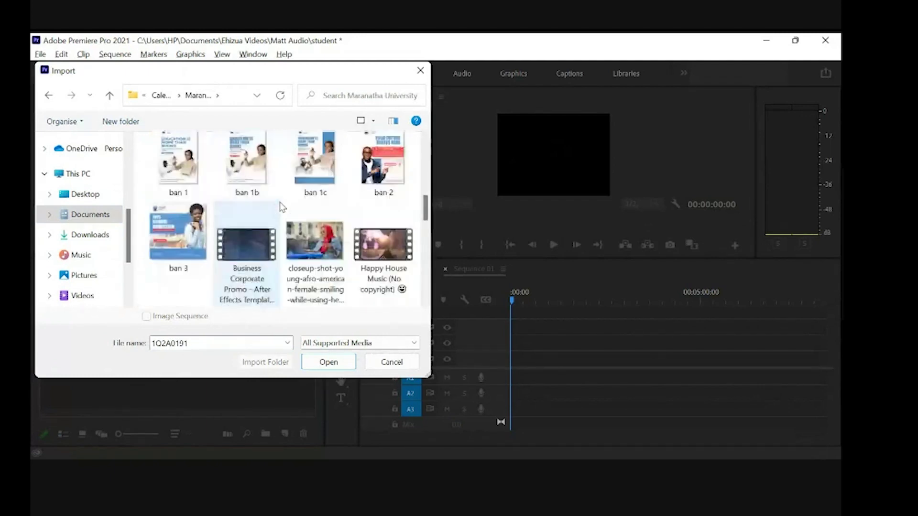
left_click(282, 206)
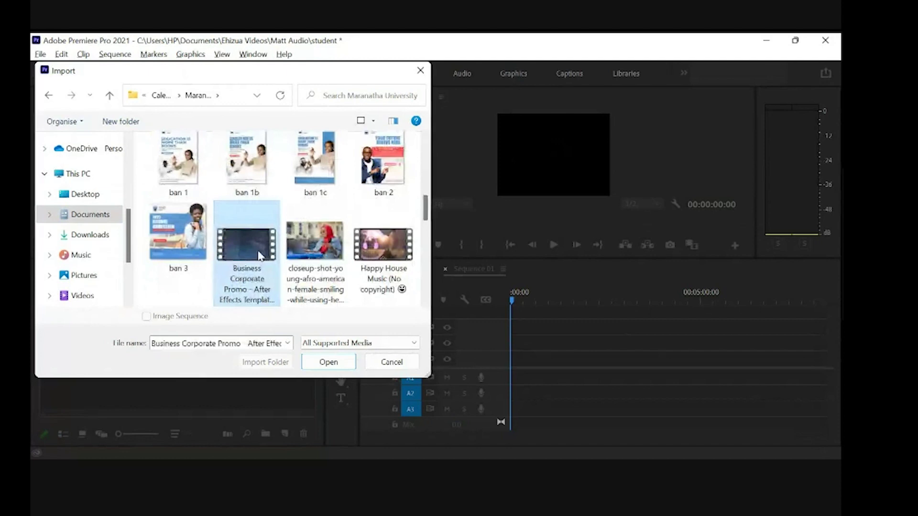
left_click(352, 362)
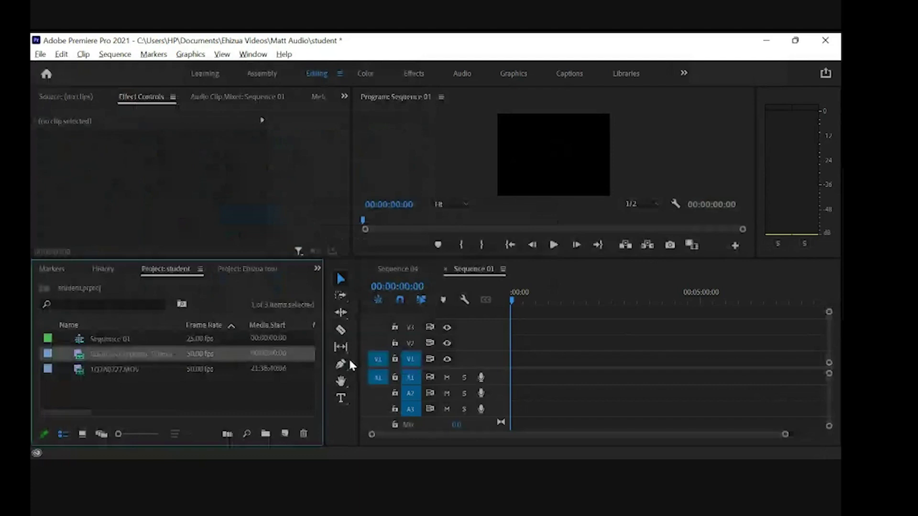
Step: Clear the selection in the Project panel and maximize the panel to fill the workspace
left_click(123, 408)
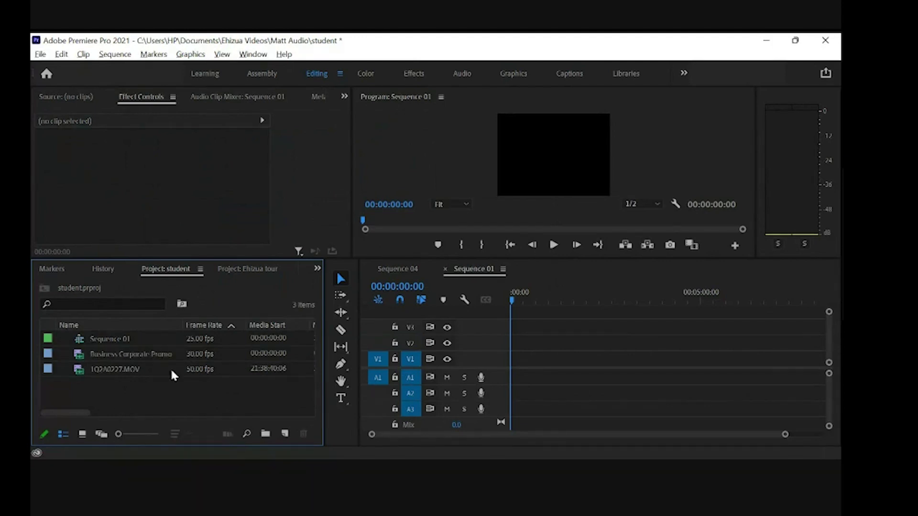
mouse_move(173, 375)
key("grave")
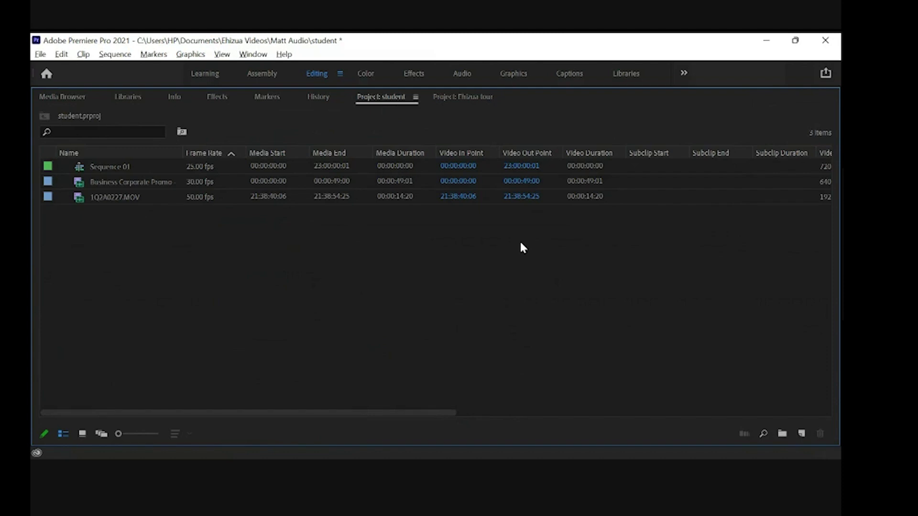
Step: Toggle the Project panel between its normal and maximized size, and display its items in icon view
key("grave")
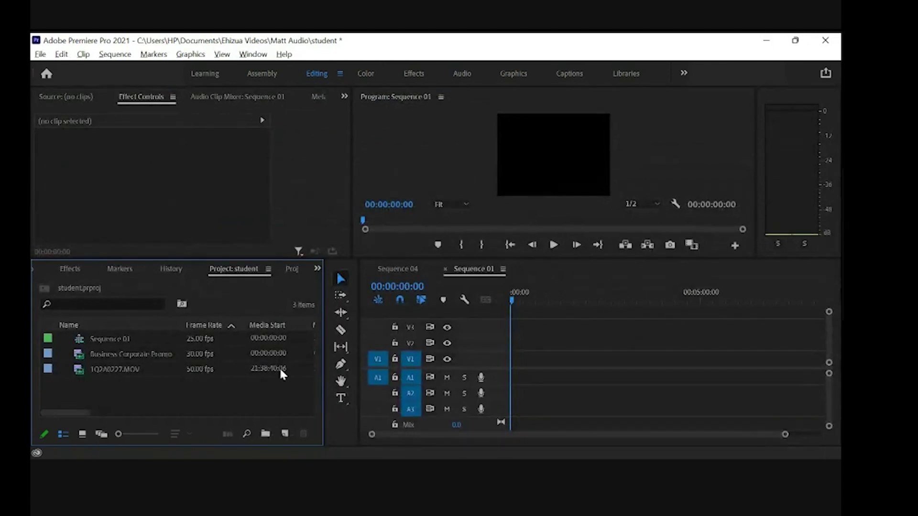
key("grave")
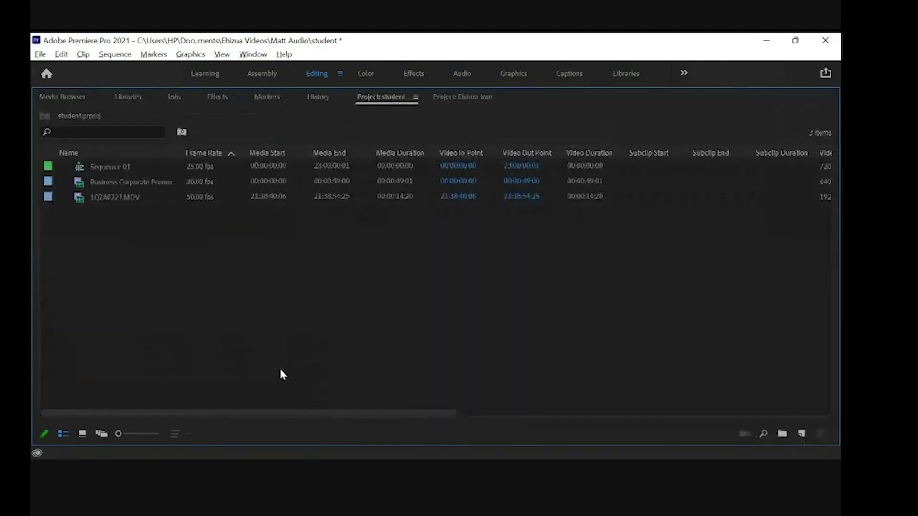
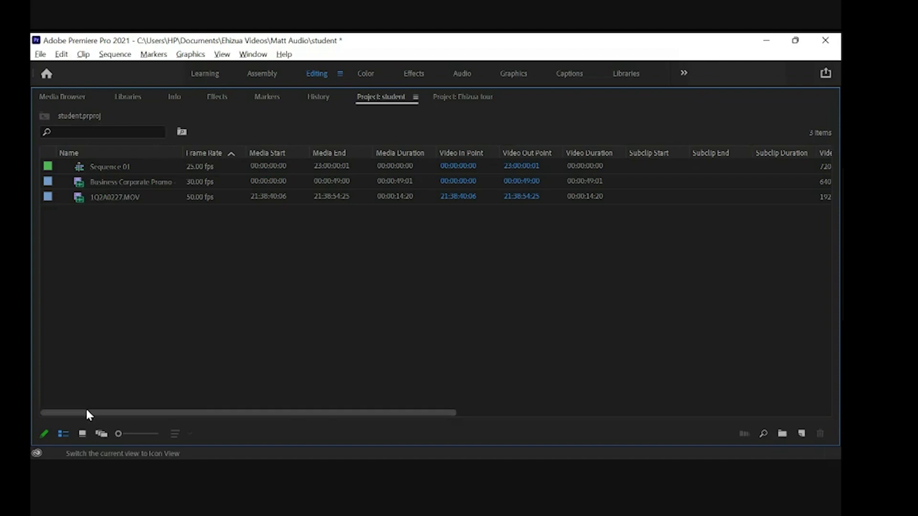
left_click(84, 434)
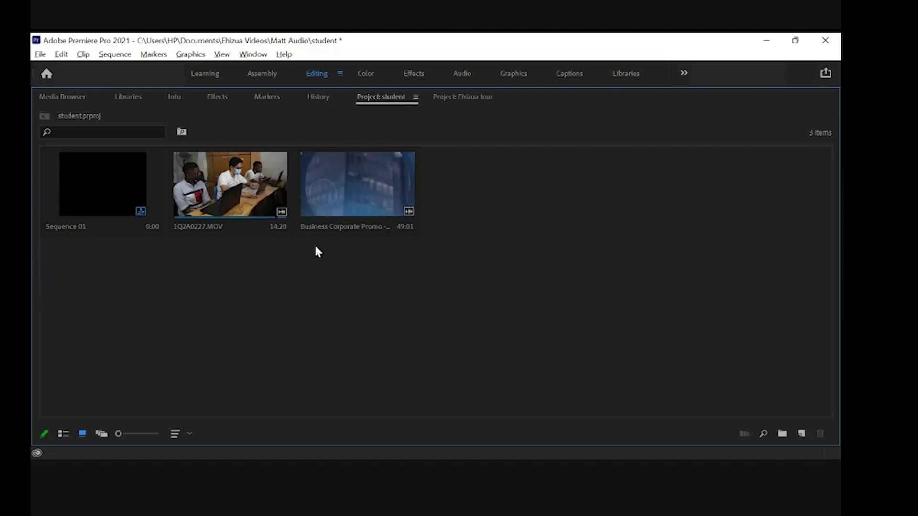
Step: Start another media import and browse from the Documents folder into the owner's personal subfolder
double_click(219, 324)
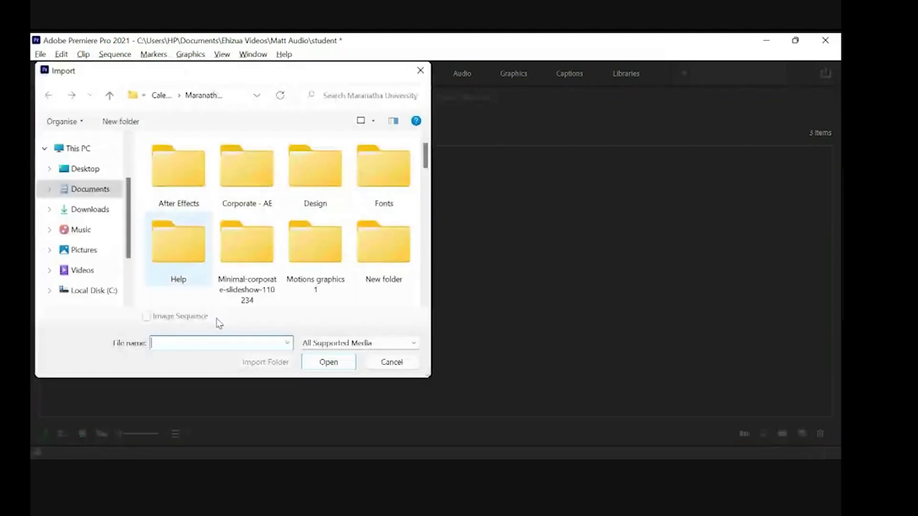
left_click(106, 280)
double_click(178, 182)
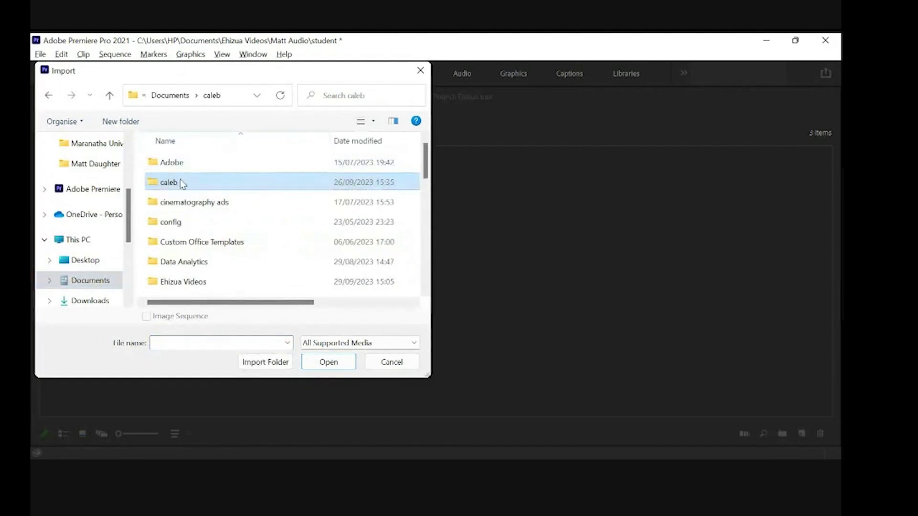
scroll(209, 266, "down", 4)
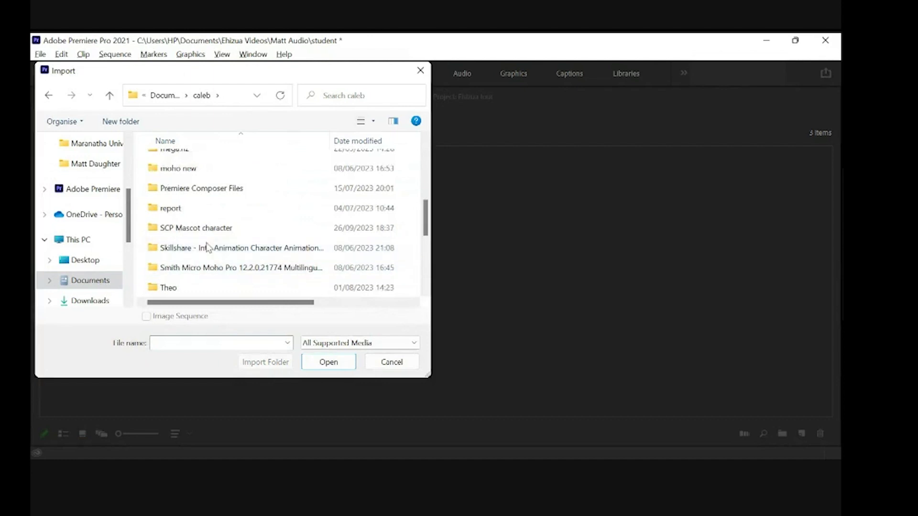
scroll(209, 282, "down", 1)
scroll(209, 282, "down", 2)
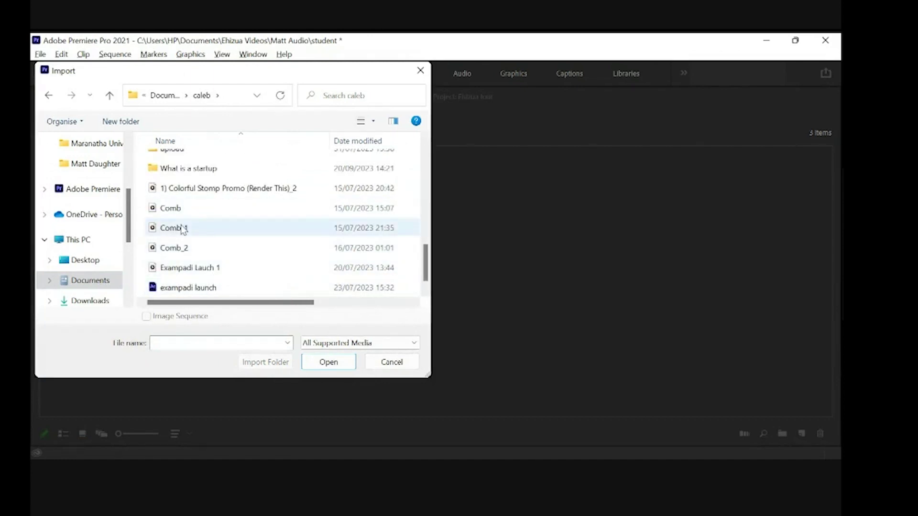
scroll(182, 229, "up", 5)
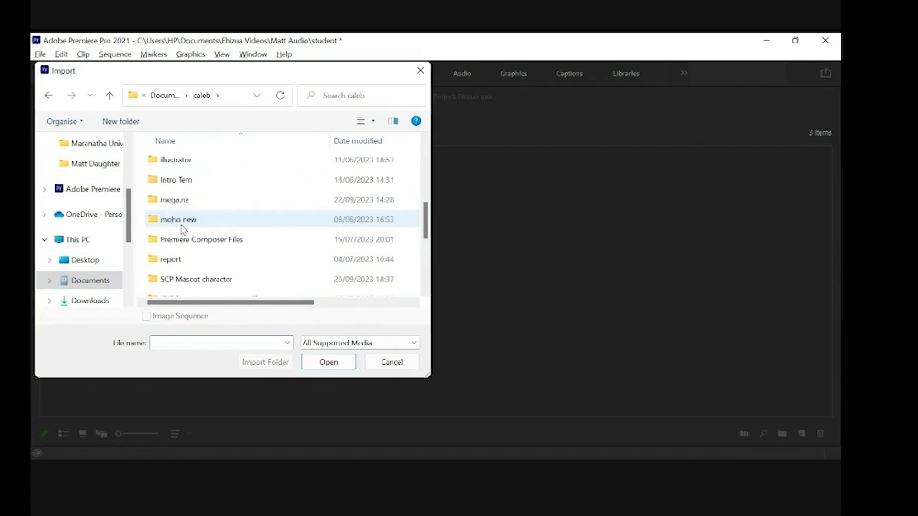
scroll(181, 224, "up", 2)
scroll(181, 228, "down", 1)
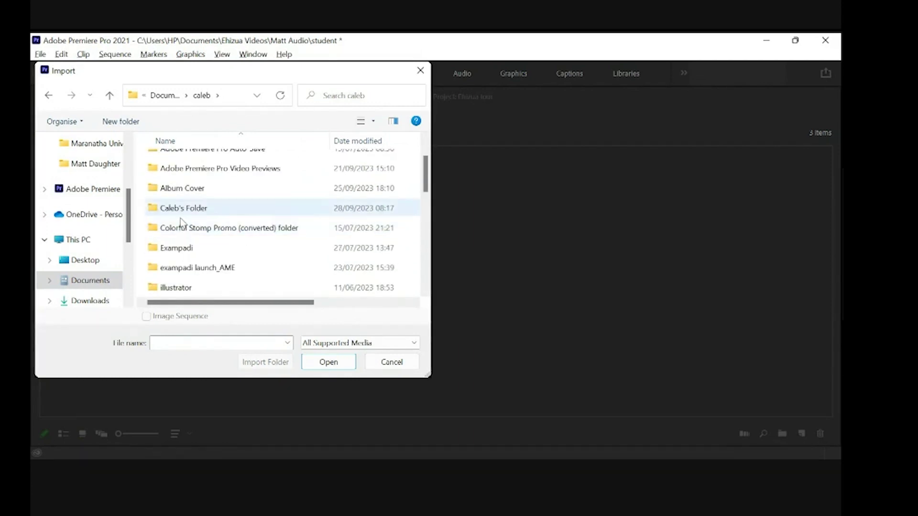
double_click(183, 209)
scroll(178, 215, "down", 2)
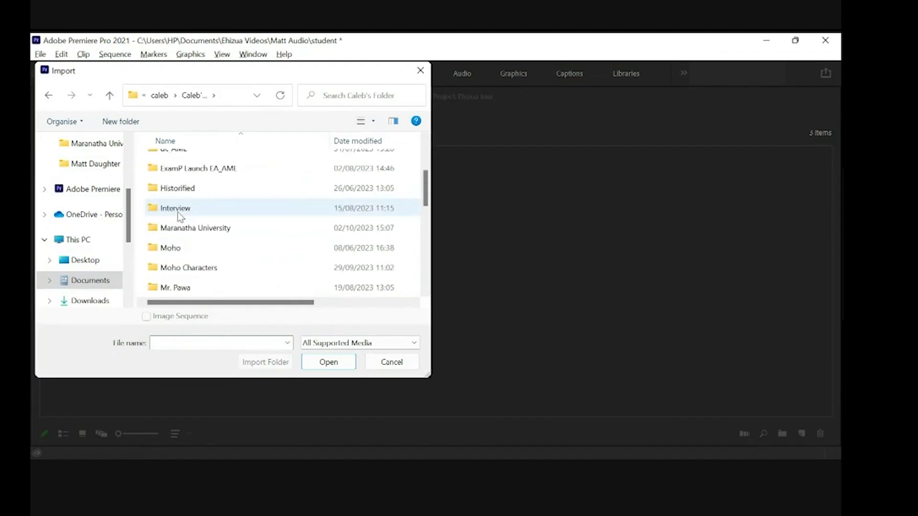
scroll(178, 213, "down", 1)
scroll(178, 213, "down", 1)
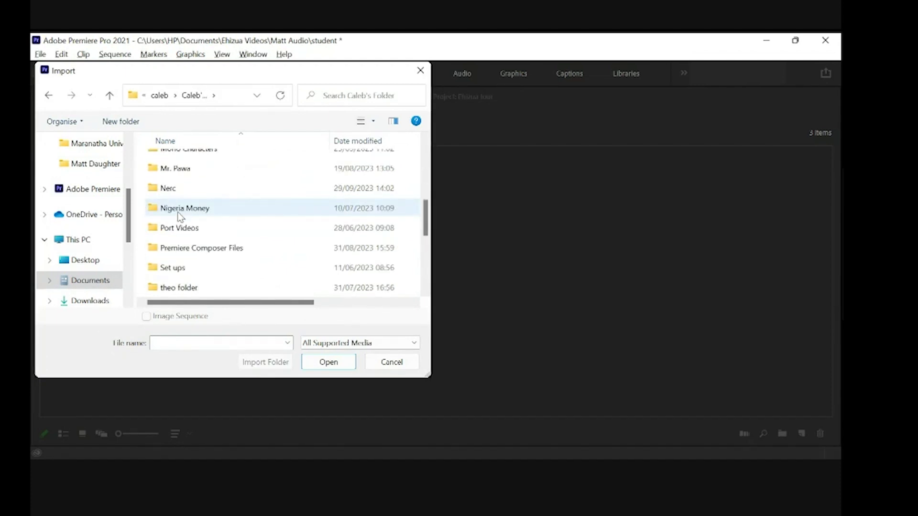
left_click(186, 171)
double_click(185, 171)
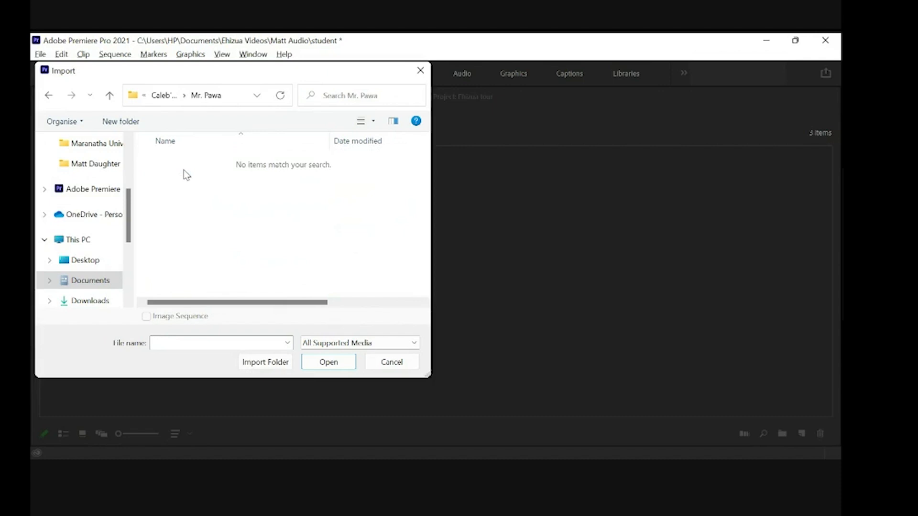
left_click(163, 95)
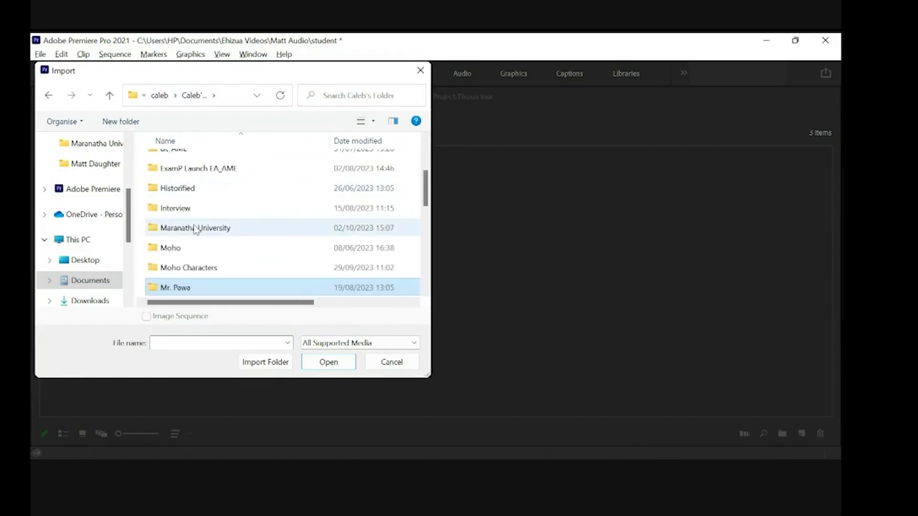
Step: Import the video file named 1 from the owner's personal folder and delete its clip from the project
scroll(195, 229, "down", 2)
scroll(196, 230, "down", 2)
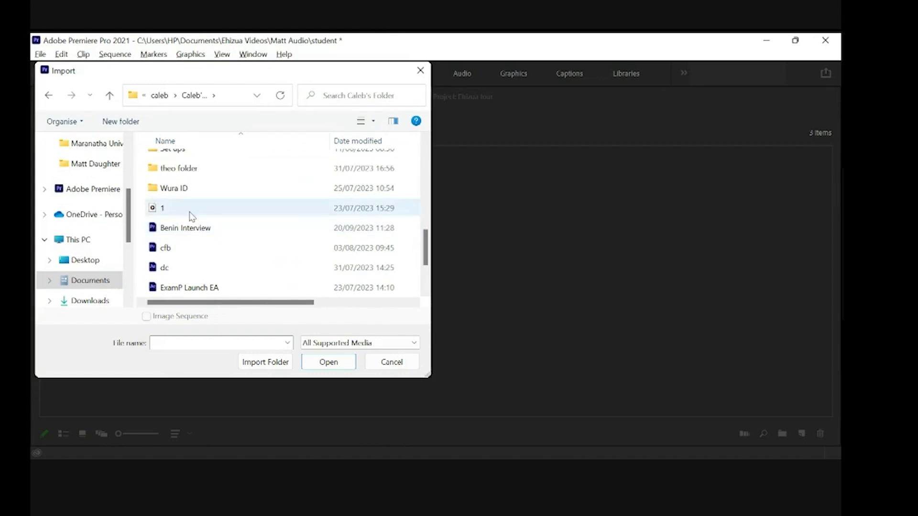
double_click(192, 211)
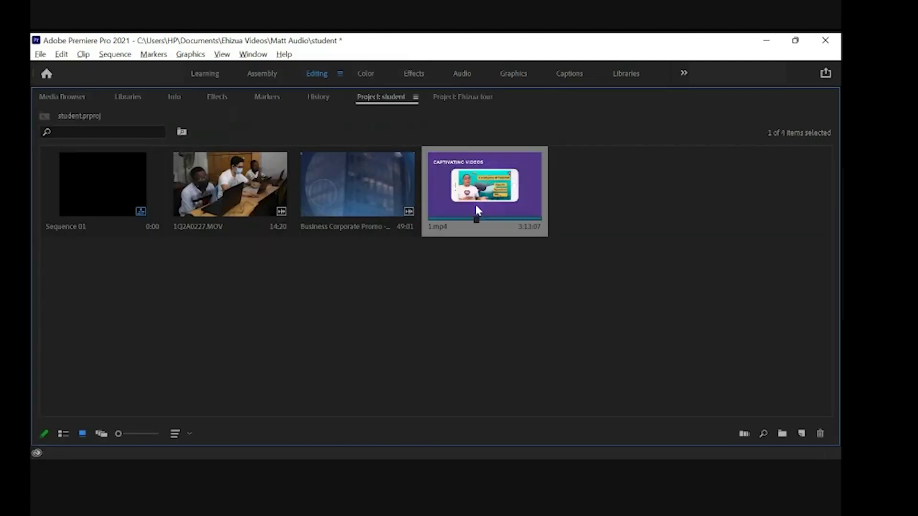
key("Delete")
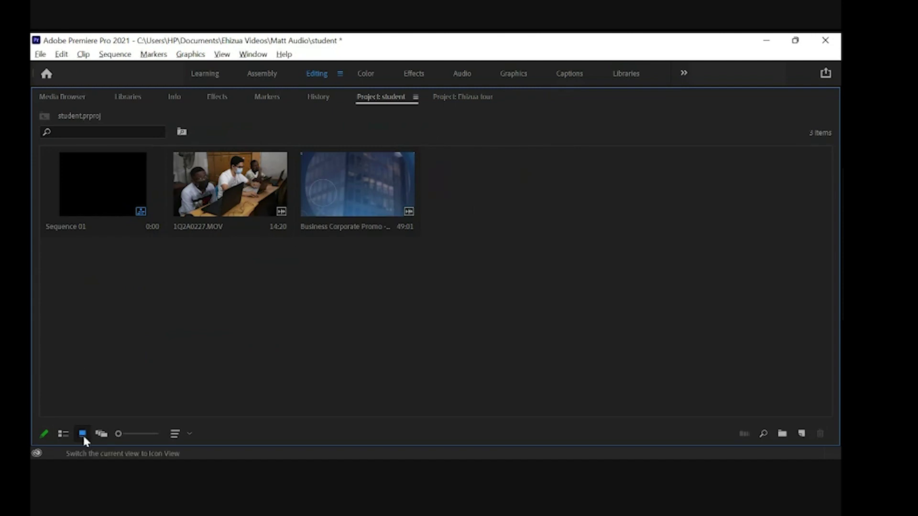
Step: Switch the project items to list view and import the NERC - Tips & Insights audio file from the Nerc folder
left_click(63, 434)
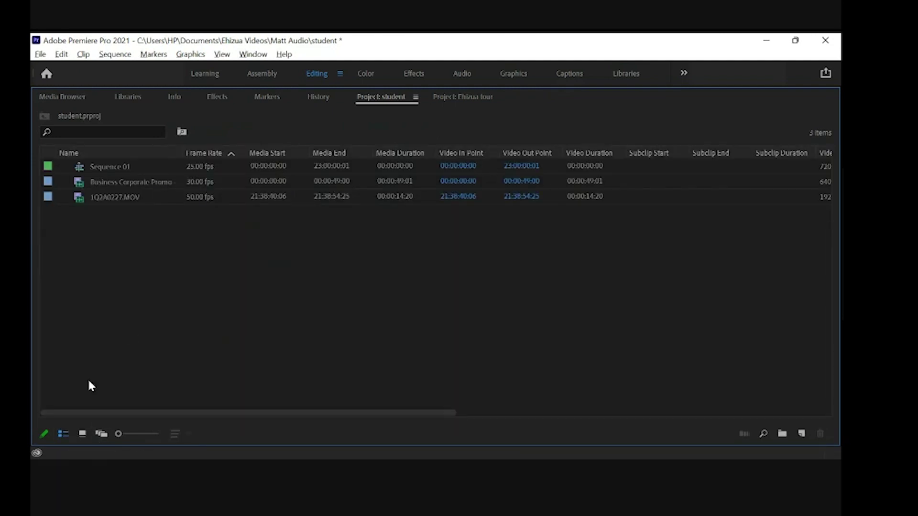
double_click(103, 356)
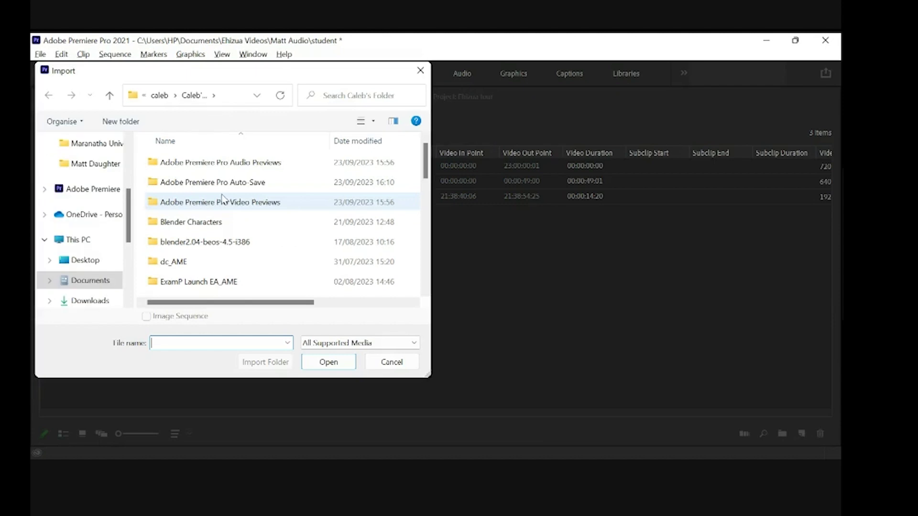
scroll(222, 200, "down", 4)
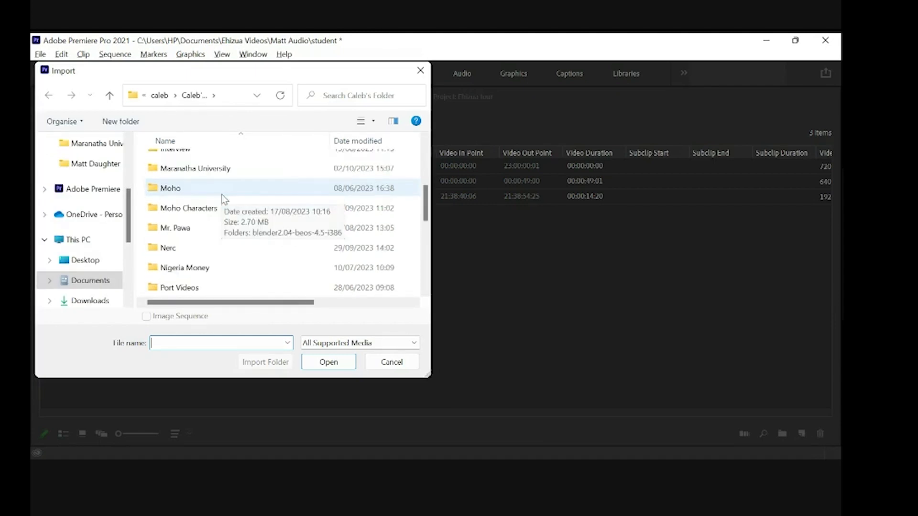
double_click(220, 250)
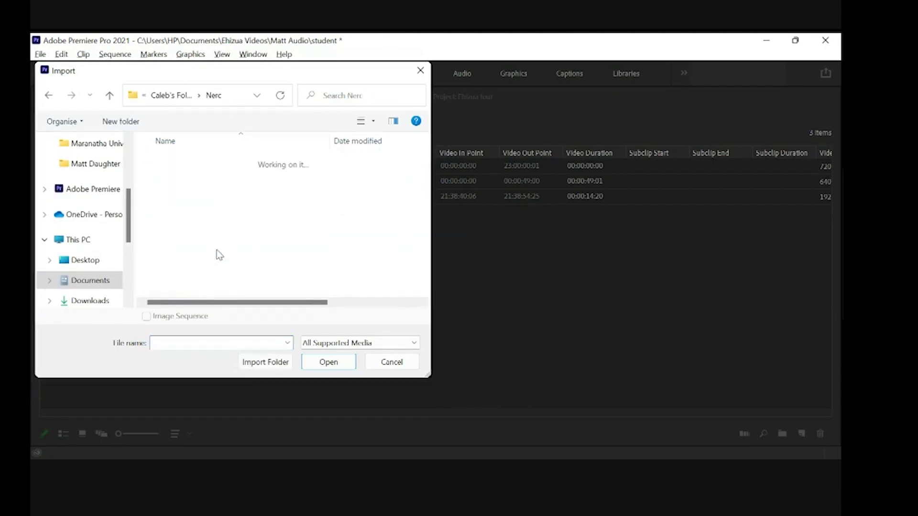
left_click(197, 230)
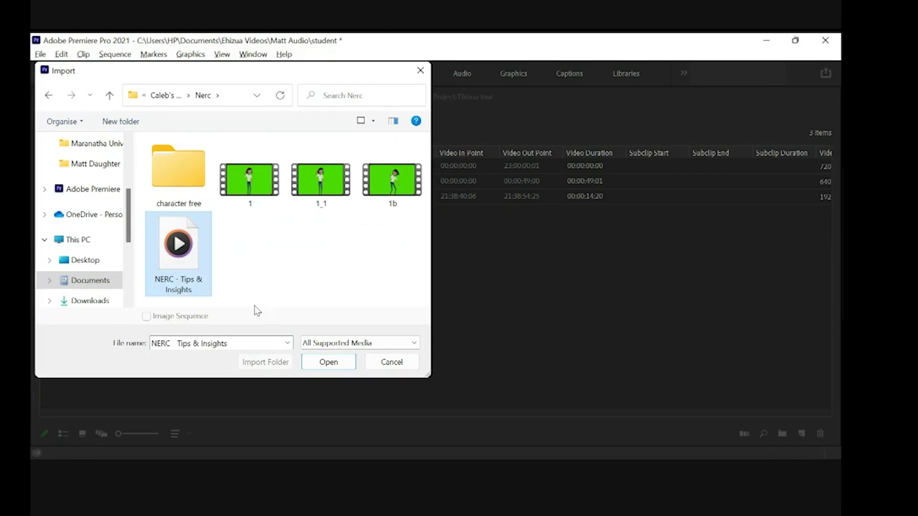
left_click(330, 363)
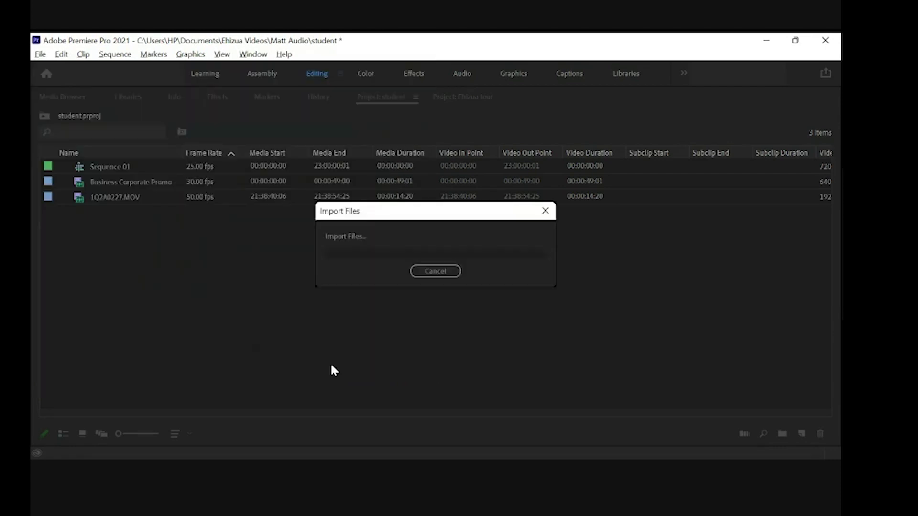
Step: Display the project items in icon view with none selected, and restore the Project panel to its normal size
left_click(82, 433)
left_click(128, 371)
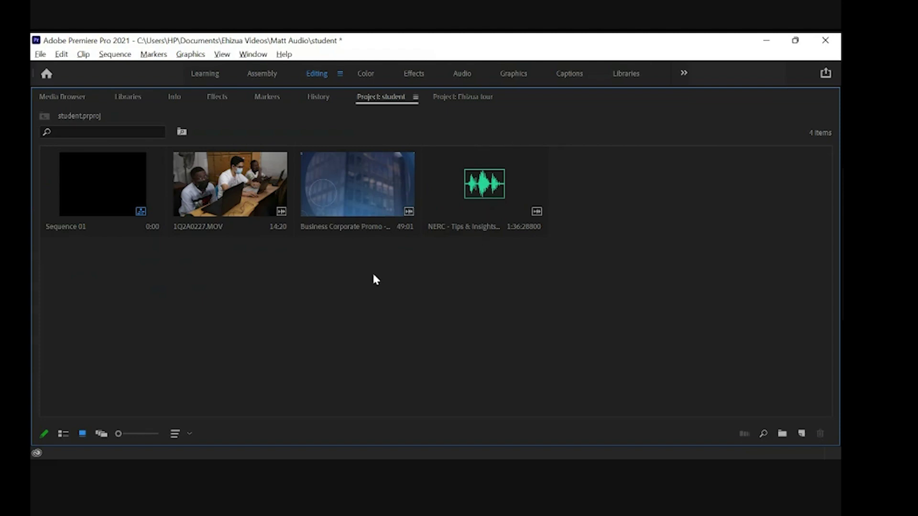
key("grave")
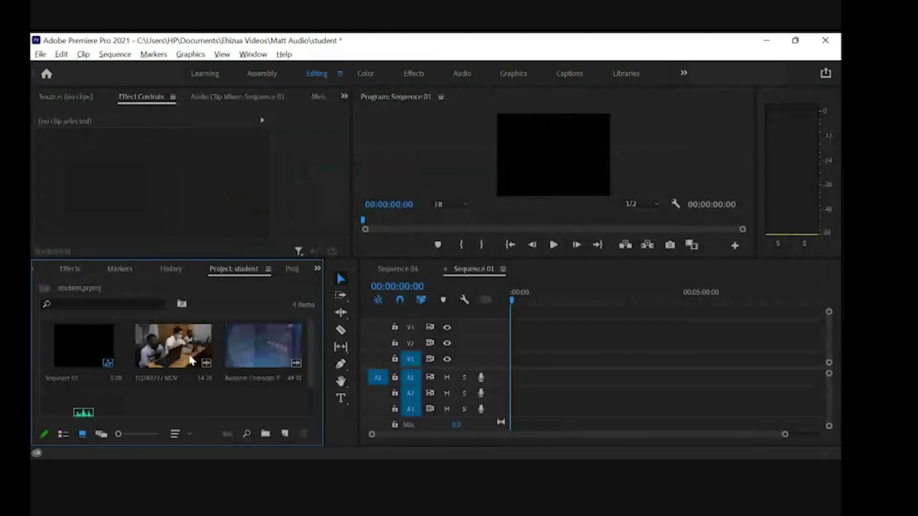
Step: Examine the clip thumbnails down to the NERC - Tips & Insights audio, and maximize the Project panel again
left_click_drag(310, 329, 314, 365)
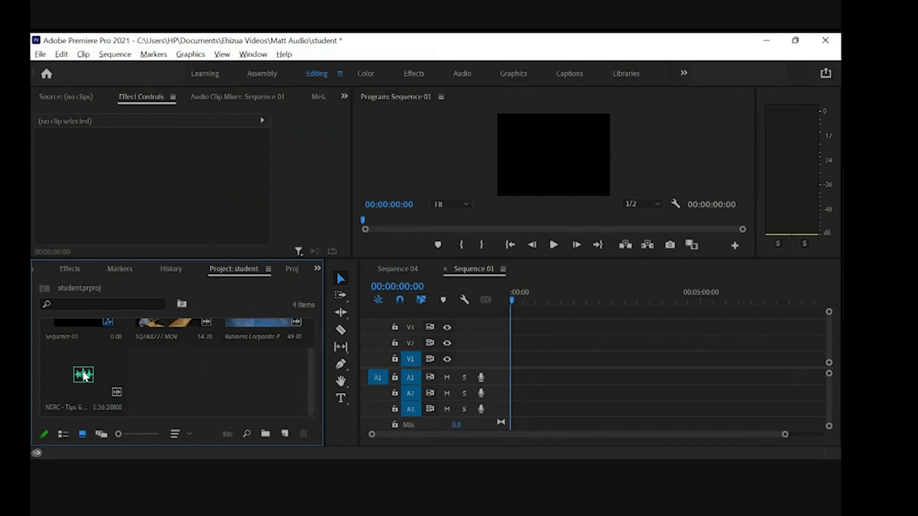
scroll(84, 374, "up", 2)
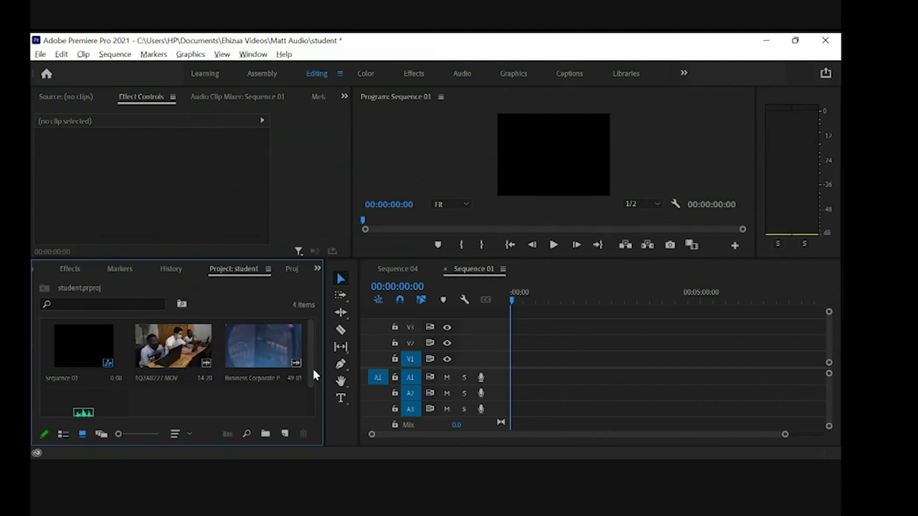
left_click_drag(311, 375, 309, 396)
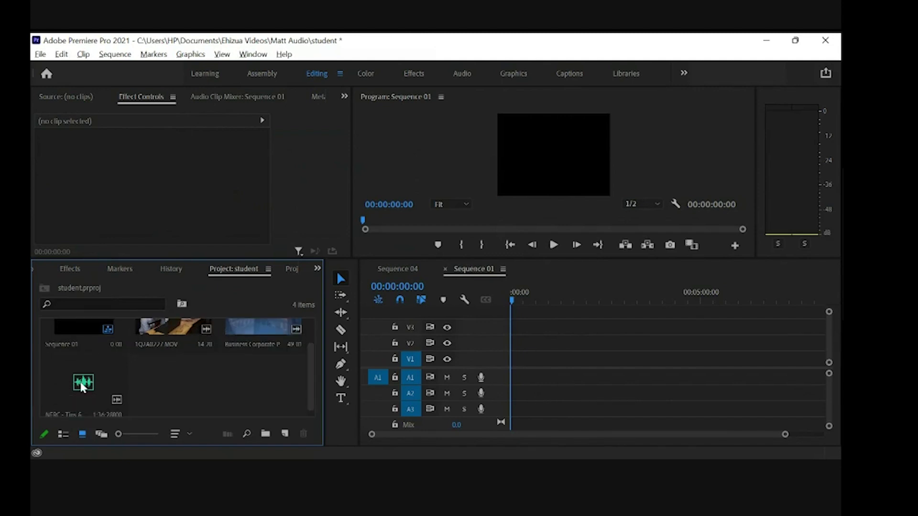
key("grave")
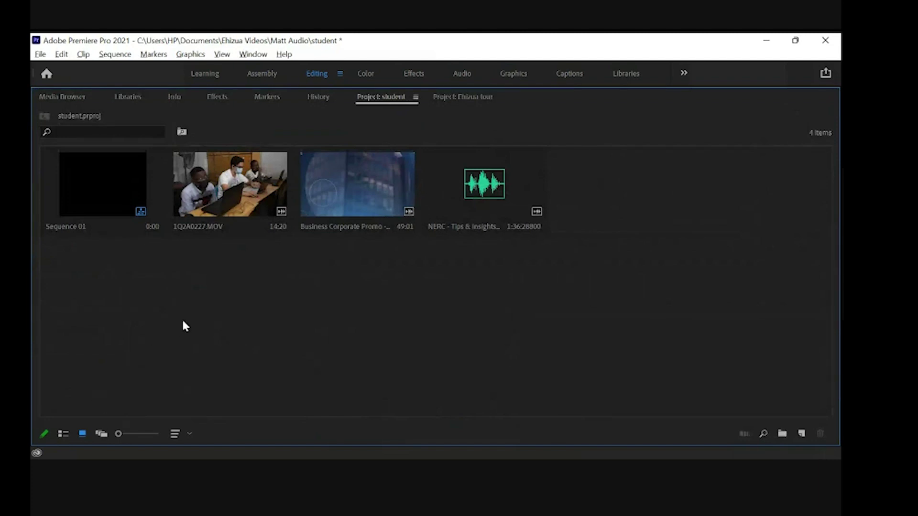
Step: Browse for media to import, opening the Maranatha University folder inside the owner's personal folder in Documents
double_click(122, 330)
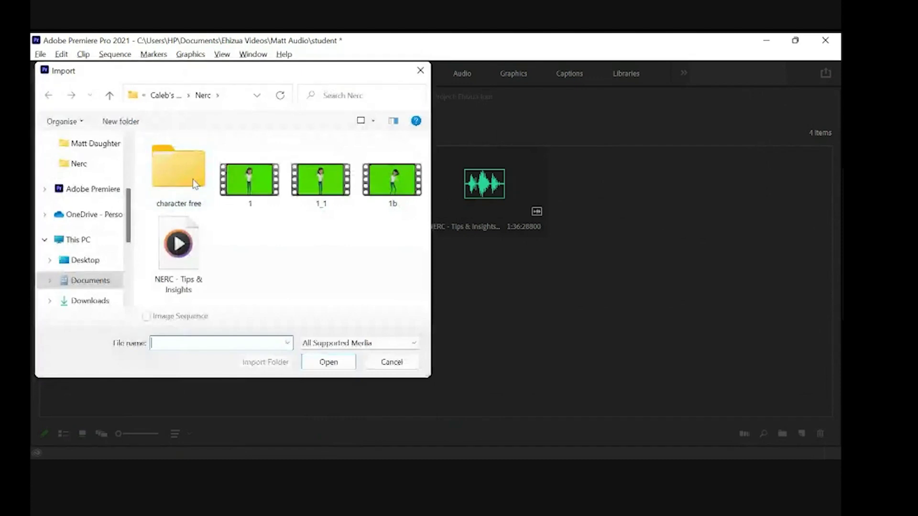
left_click(75, 239)
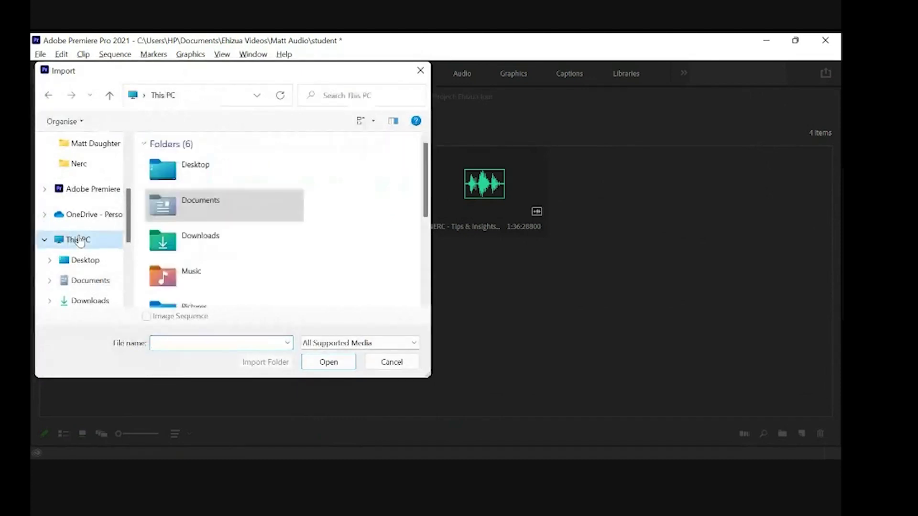
left_click(105, 281)
double_click(170, 182)
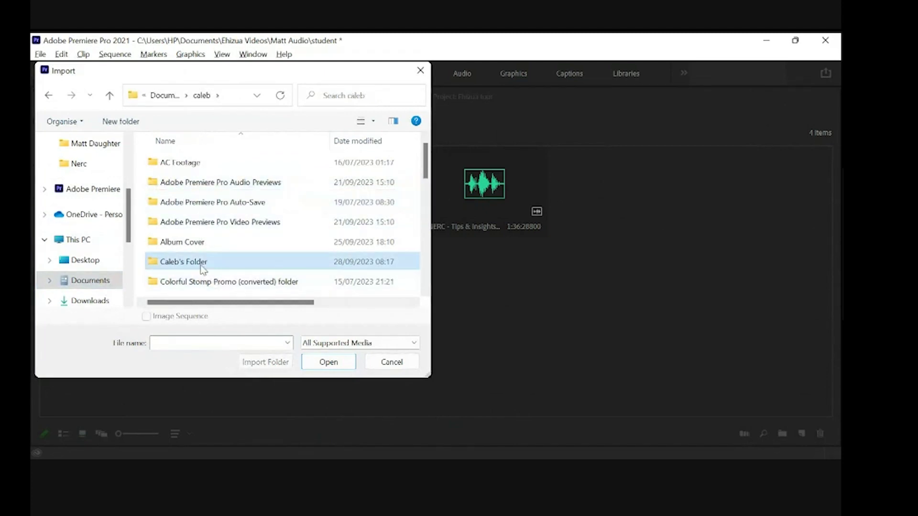
double_click(199, 263)
double_click(201, 241)
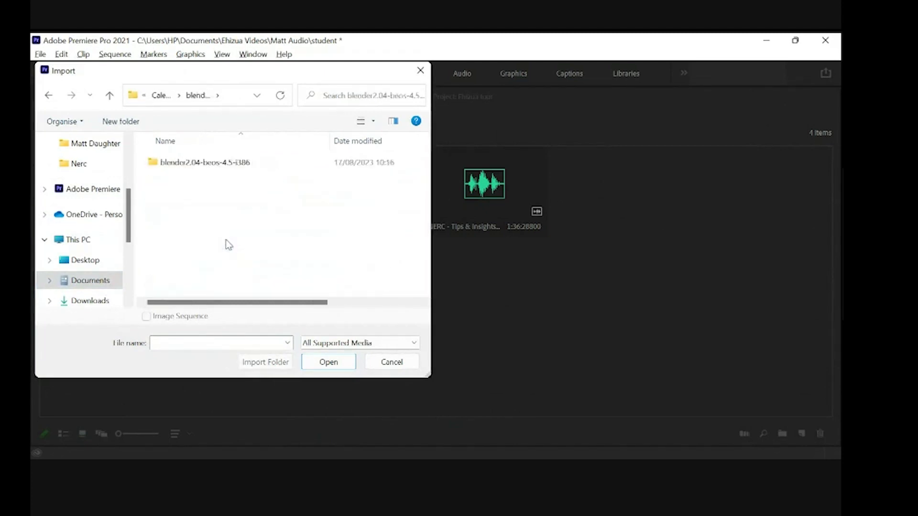
left_click(161, 95)
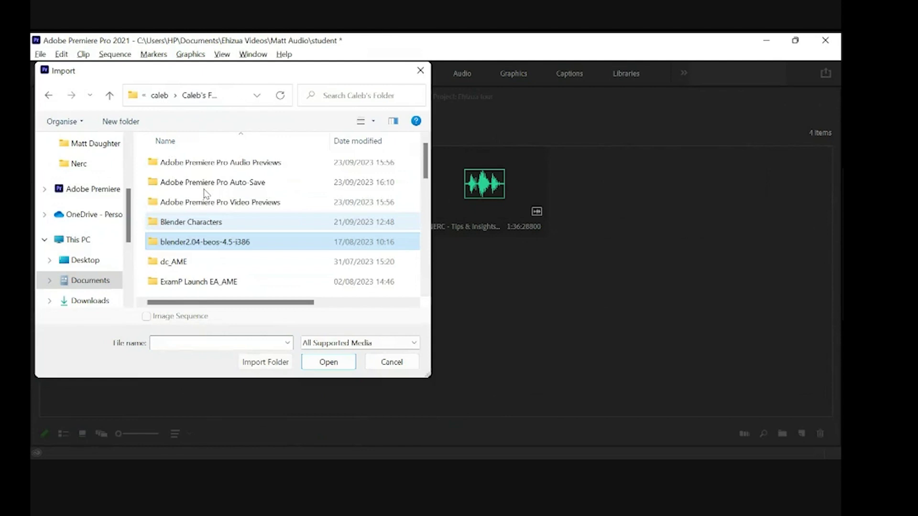
key("m")
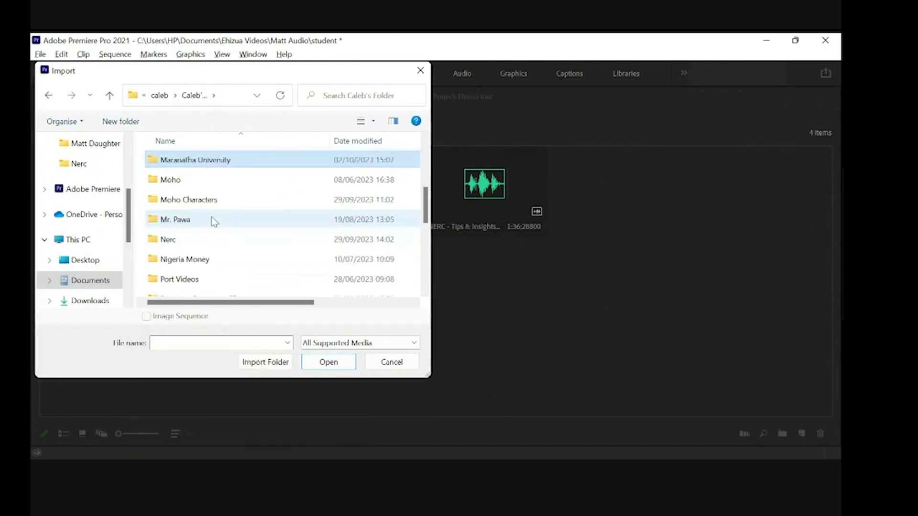
key("Return")
scroll(211, 217, "down", 3)
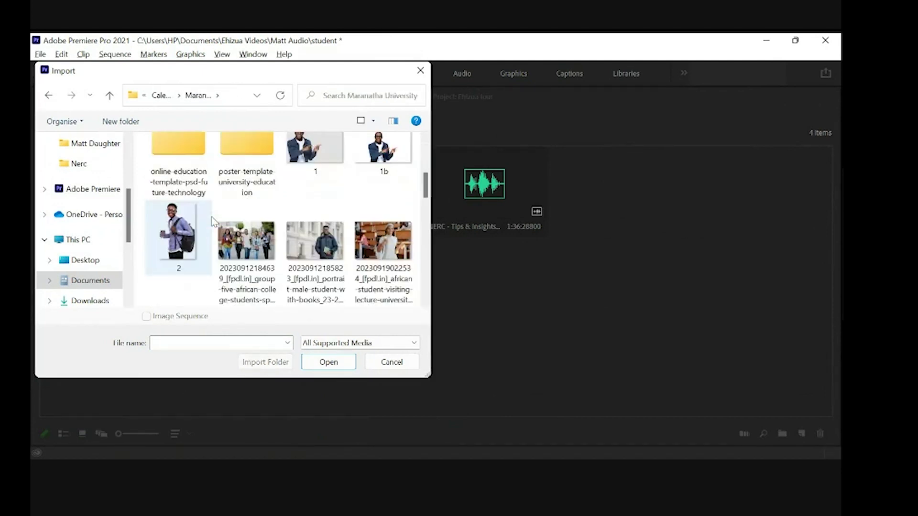
scroll(306, 169, "down", 2)
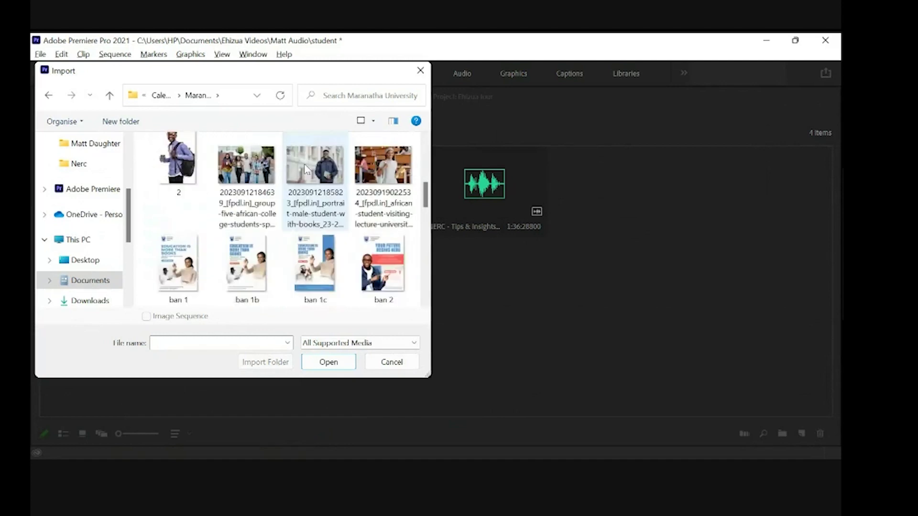
scroll(306, 169, "up", 1)
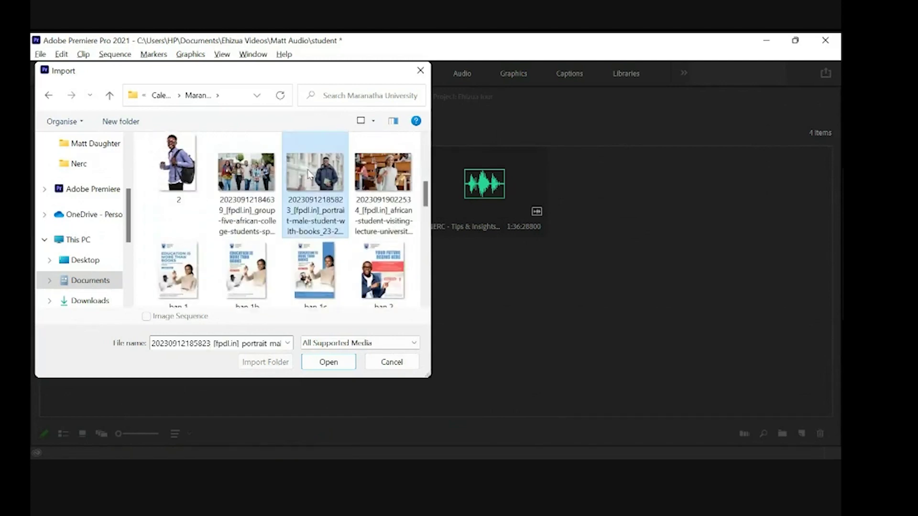
left_click(241, 177, "ctrl")
left_click(188, 172, "ctrl")
left_click(372, 183, "ctrl")
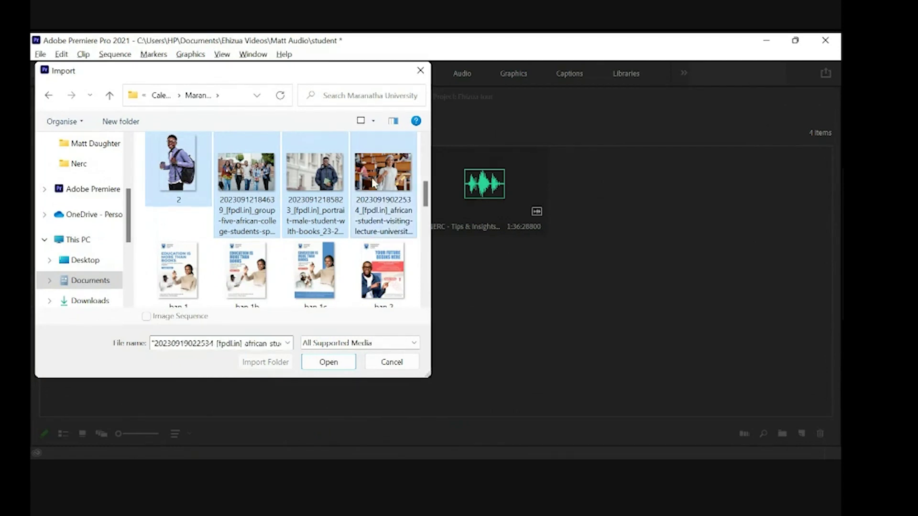
scroll(372, 183, "up", 2)
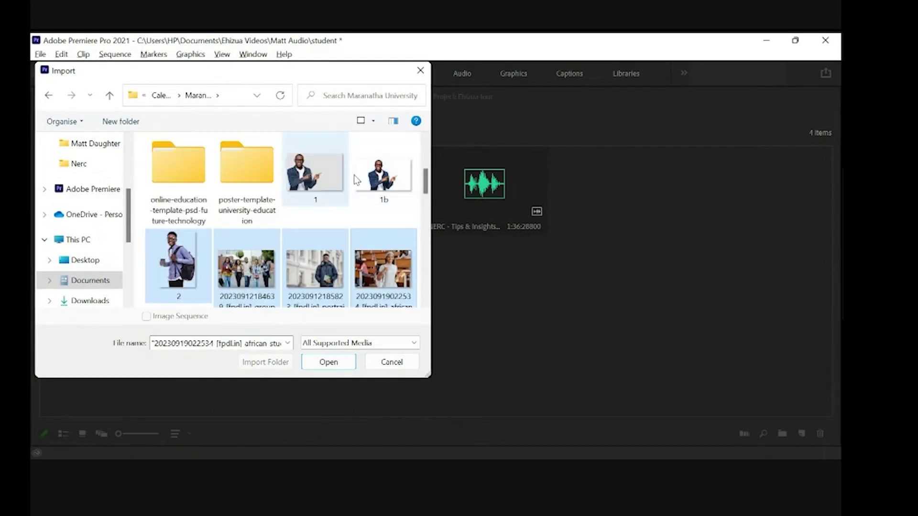
left_click(316, 184)
left_click(383, 267)
scroll(383, 268, "down", 1)
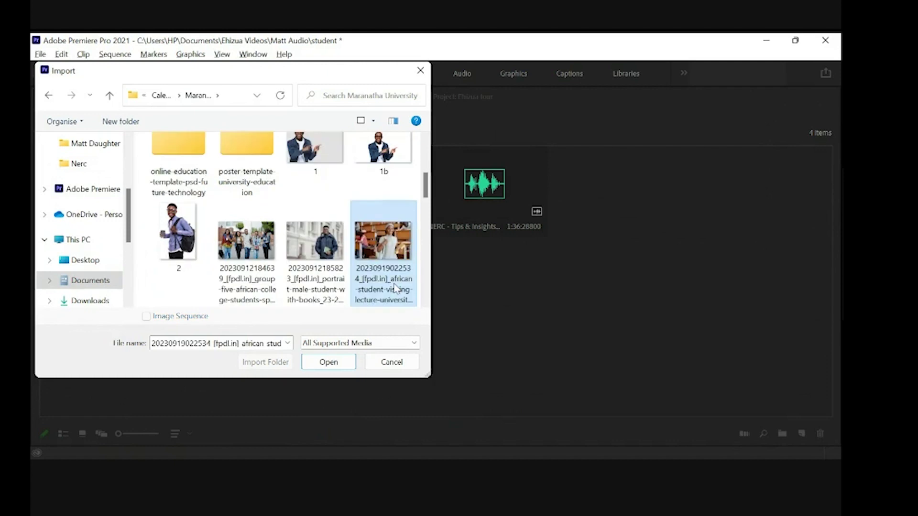
left_click(306, 253, "ctrl")
left_click(230, 252, "ctrl")
left_click(190, 238, "ctrl")
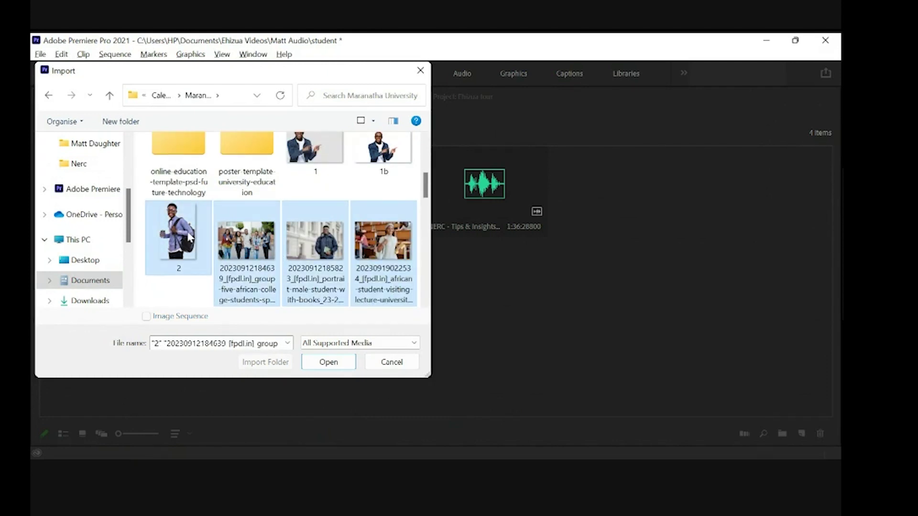
left_click(337, 362)
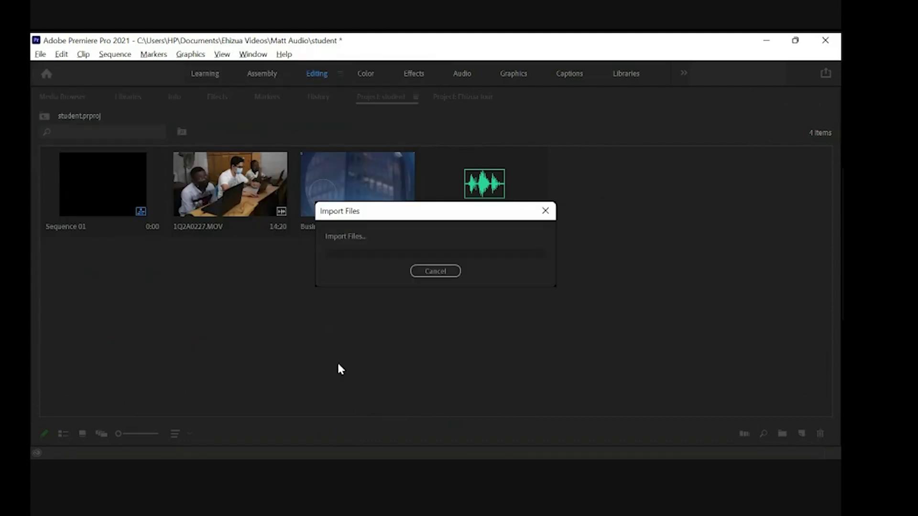
left_click(338, 364)
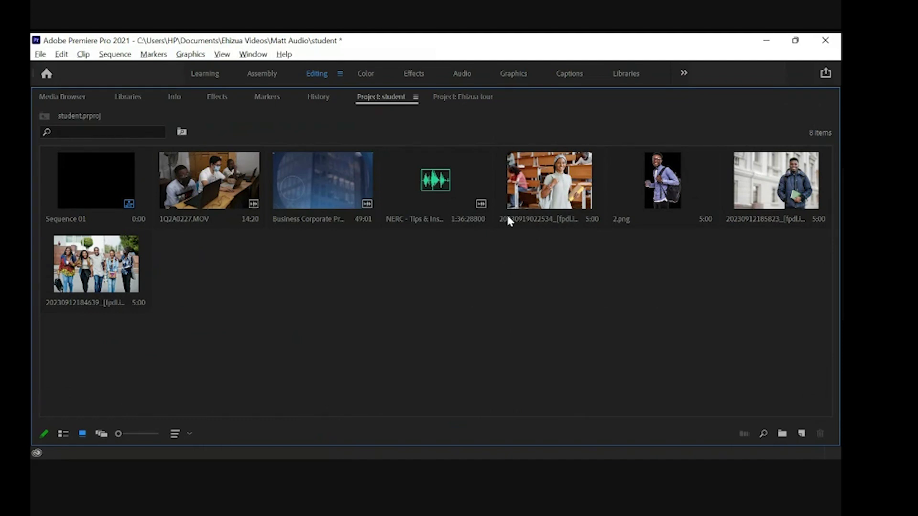
left_click(573, 175)
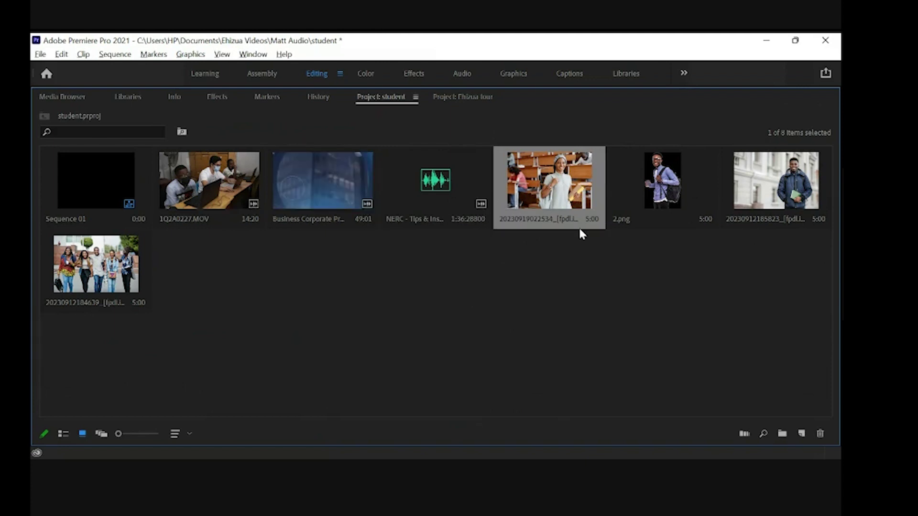
left_click(453, 289)
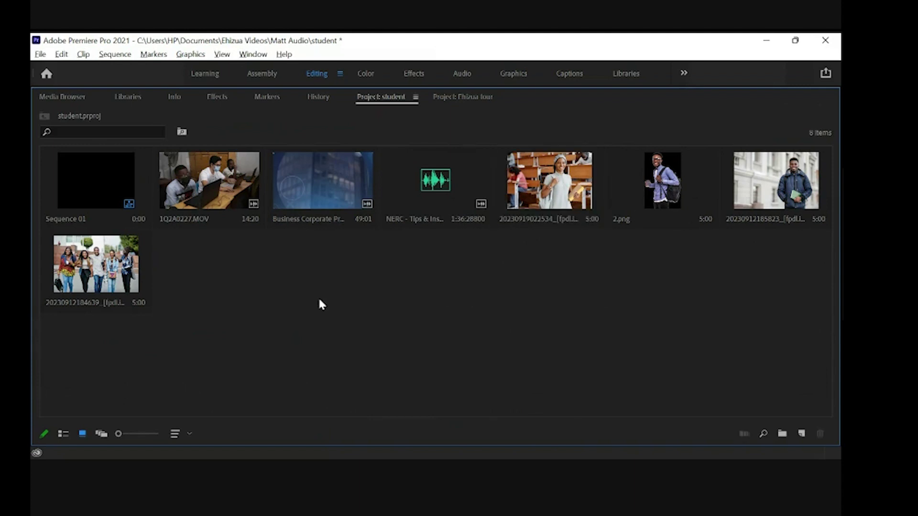
key("grave")
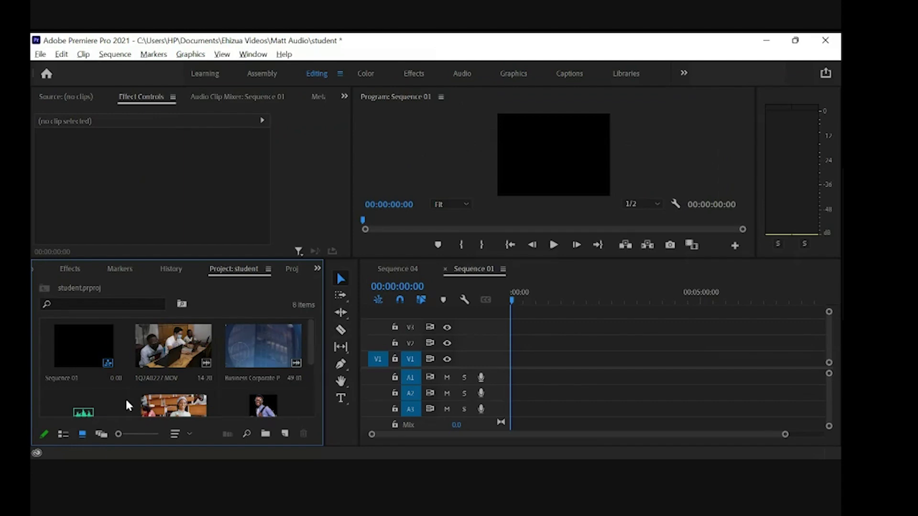
Step: Show the project items in list view and make the Project panel taller to fit all items, leaving none selected
left_click(63, 434)
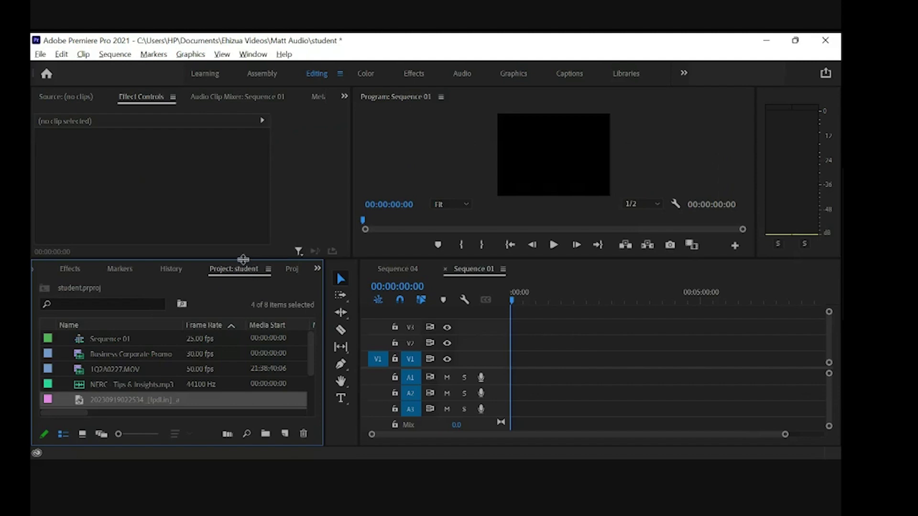
left_click_drag(243, 259, 245, 171)
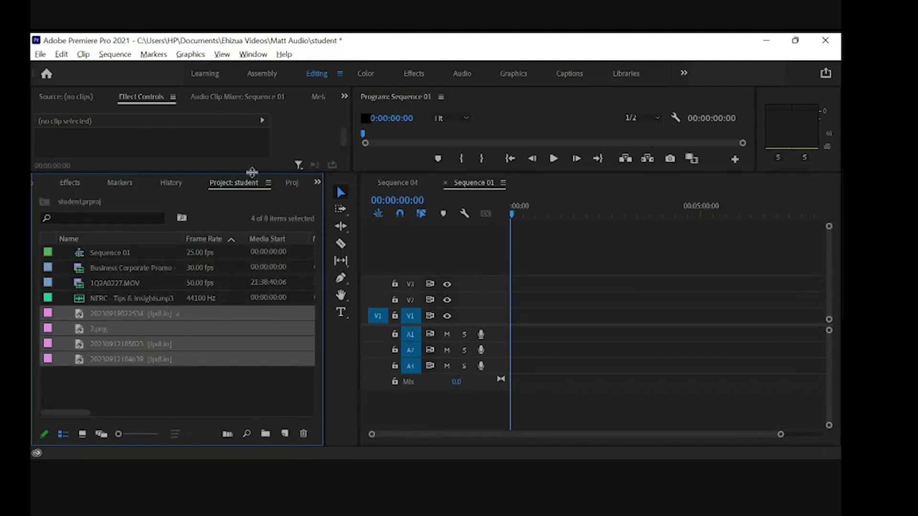
left_click(137, 380)
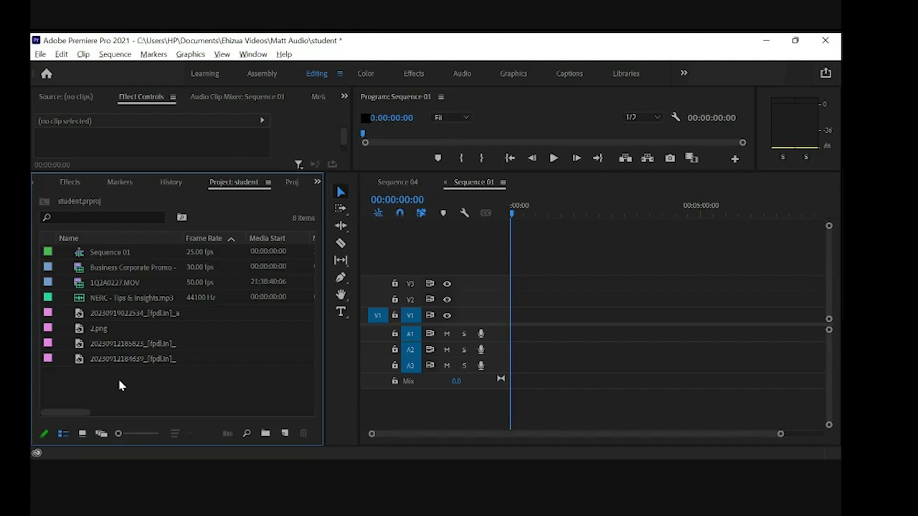
Step: Look through the media thumbnails in icon view and return the project items to list view
left_click(83, 433)
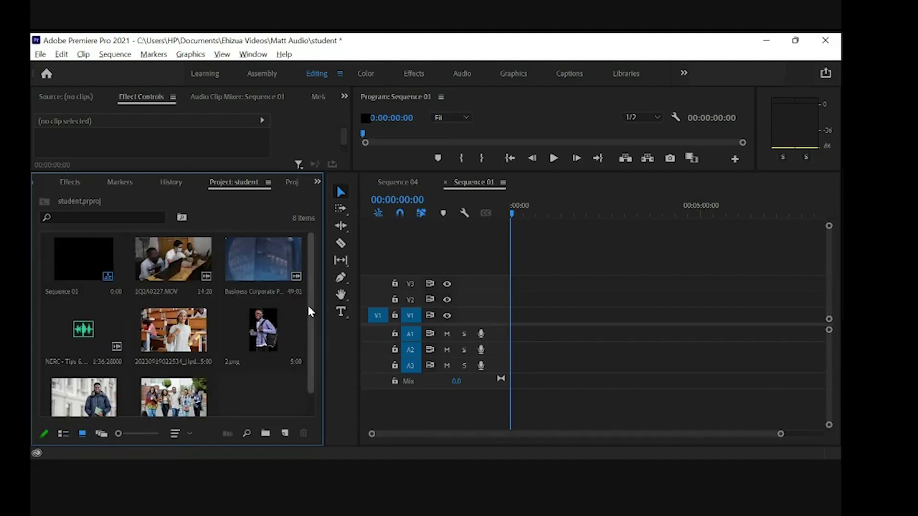
scroll(307, 311, "down", 1)
scroll(308, 338, "up", 1)
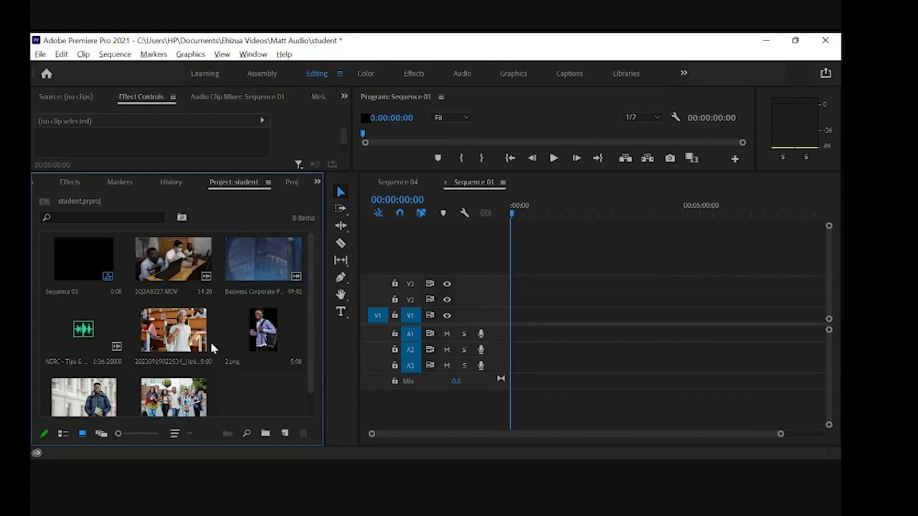
left_click(63, 434)
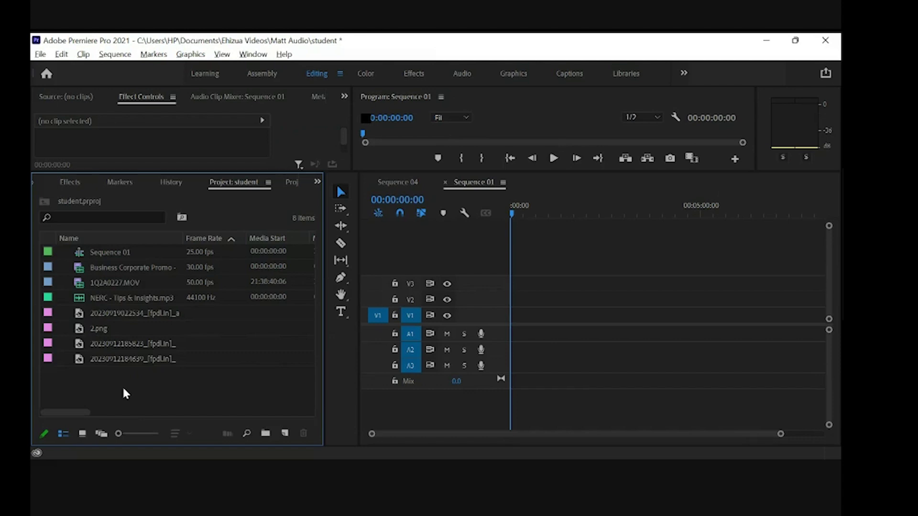
Step: Create a new bin in the student project, view its contents, and return to the main project items
left_click(266, 433)
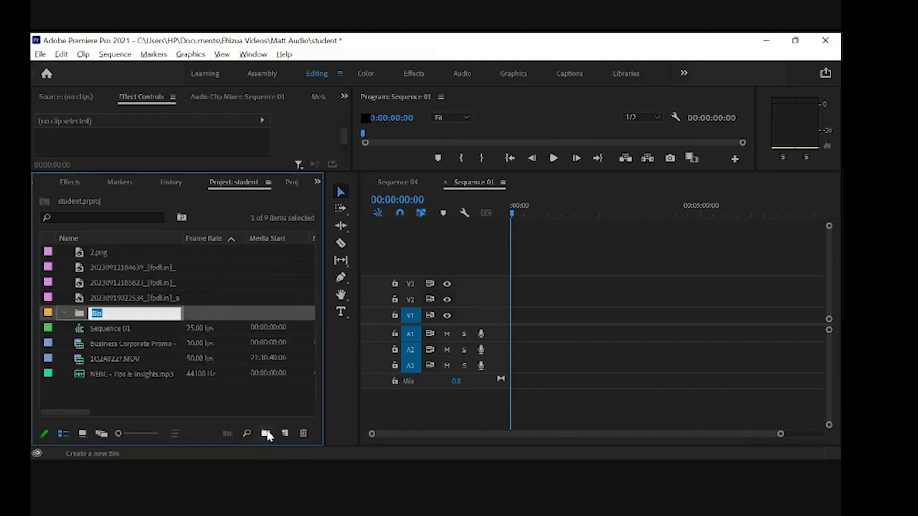
left_click(172, 398)
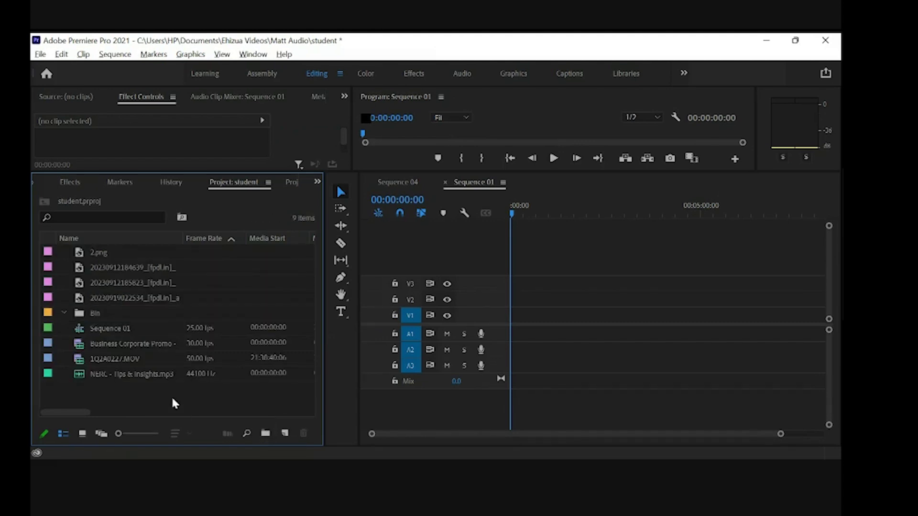
double_click(95, 313)
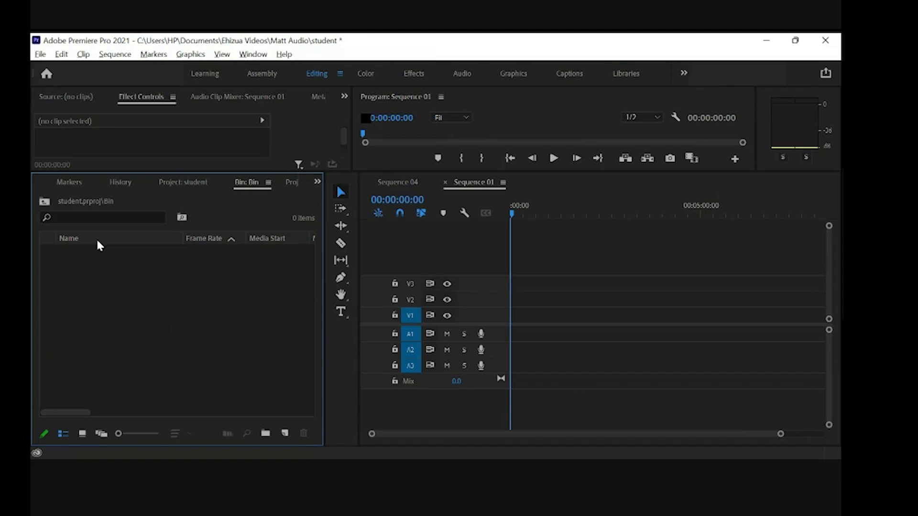
left_click(183, 182)
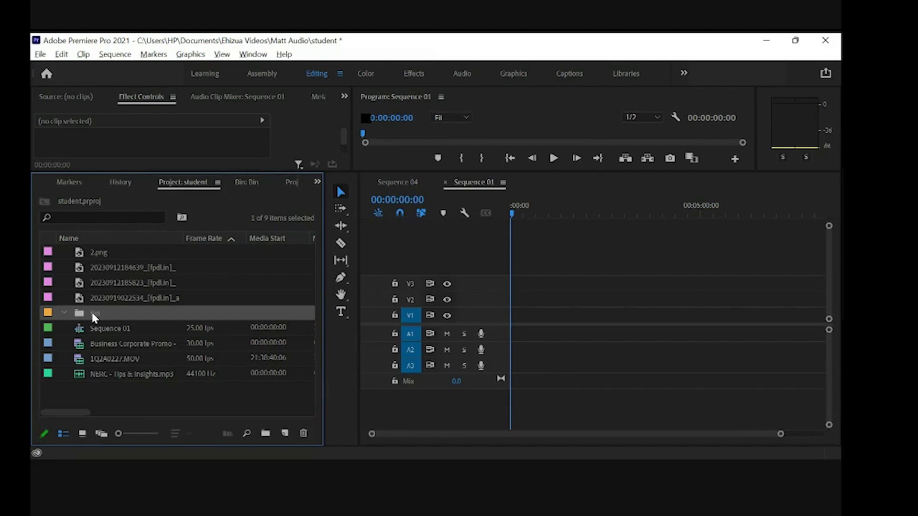
Step: Rename the new bin as `Video and clear the selection
key("Return")
type("Video")
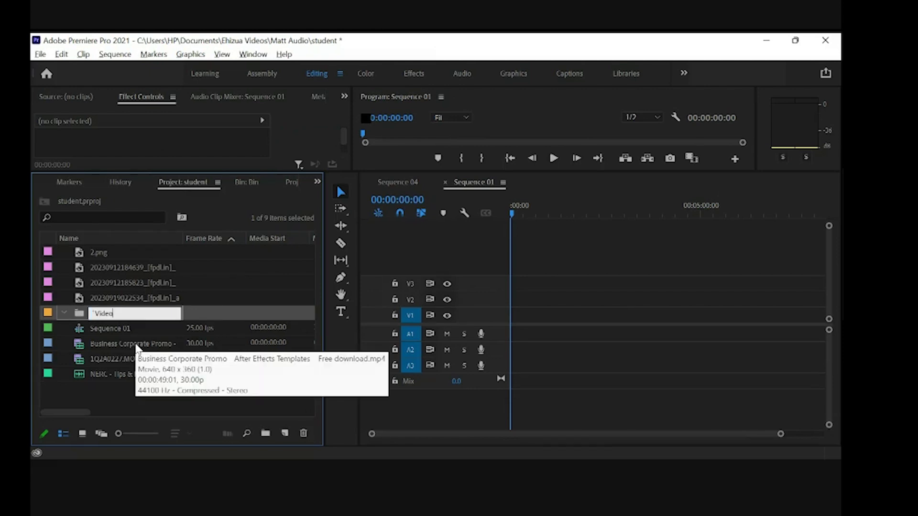
key("Tab")
left_click(123, 404)
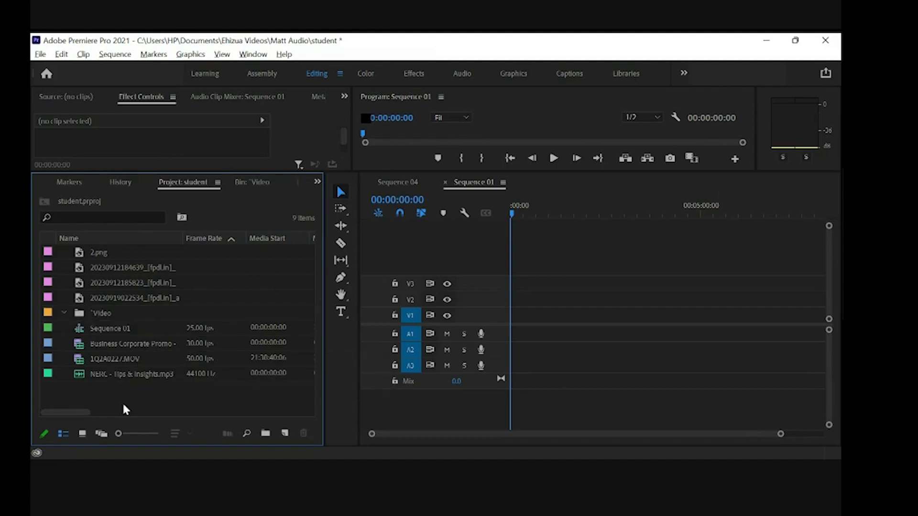
Step: Highlight the `Video bin and the loose image, video and audio items around it, and clear the selection
left_click(107, 315)
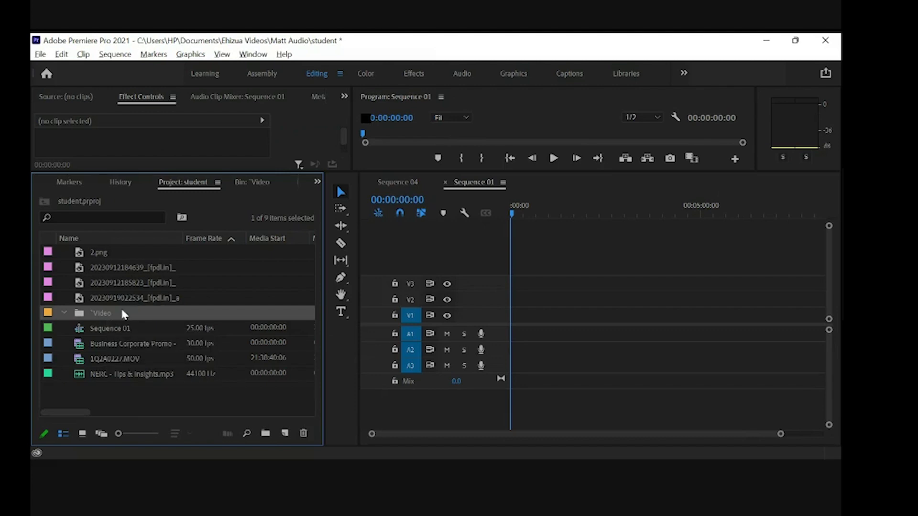
left_click(125, 411)
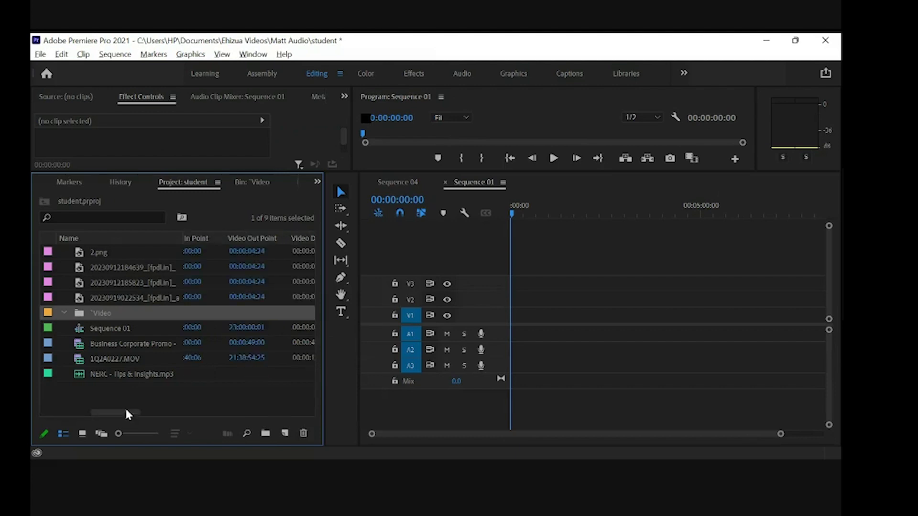
left_click_drag(125, 390, 123, 261)
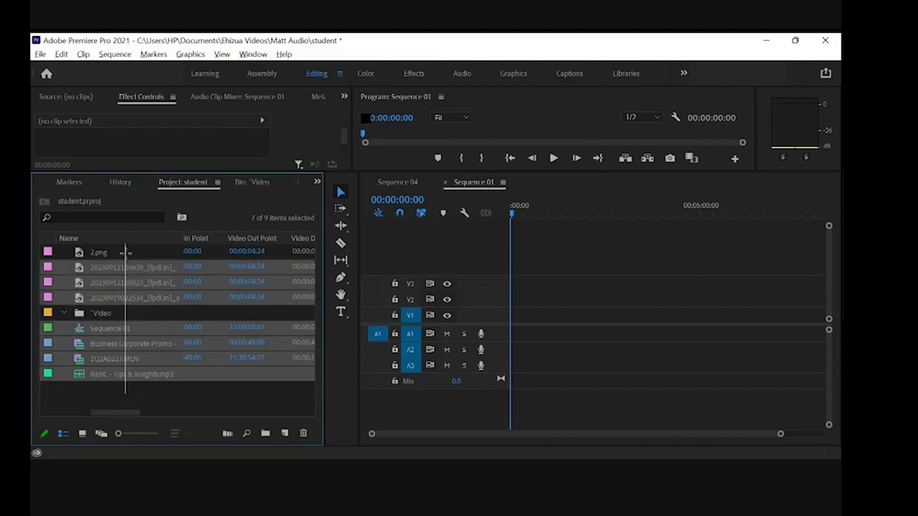
left_click(144, 402)
left_click_drag(140, 400, 135, 258)
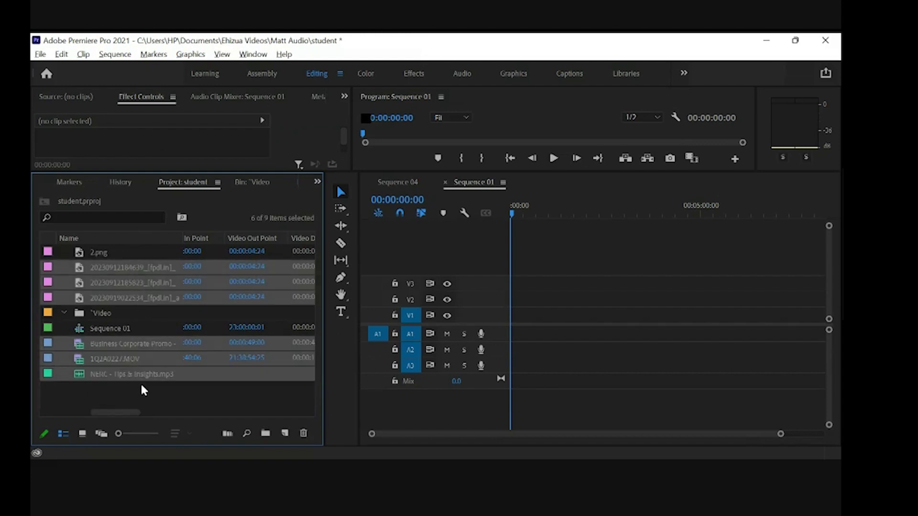
left_click(145, 399)
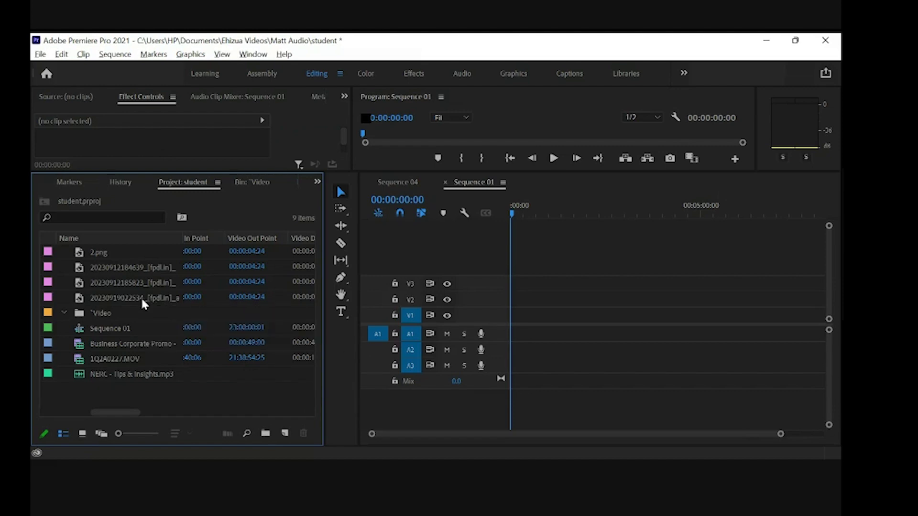
left_click_drag(139, 382, 136, 249)
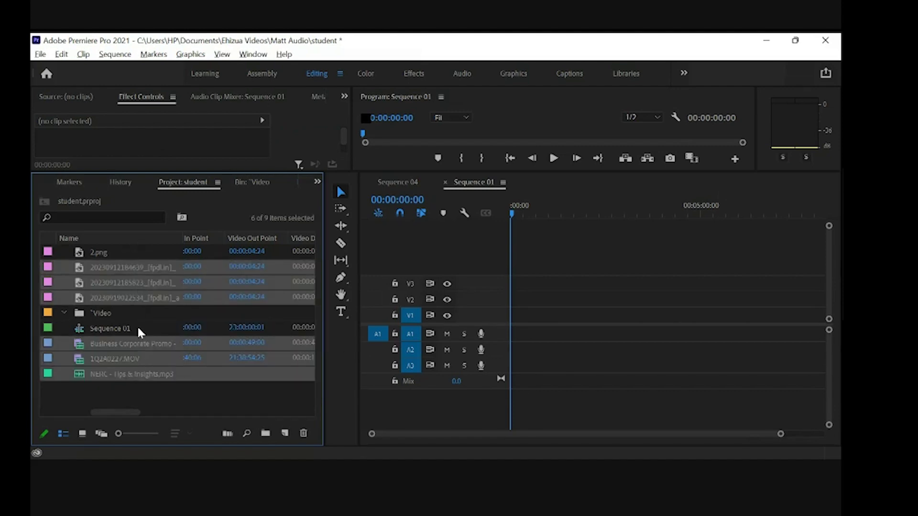
left_click(142, 385)
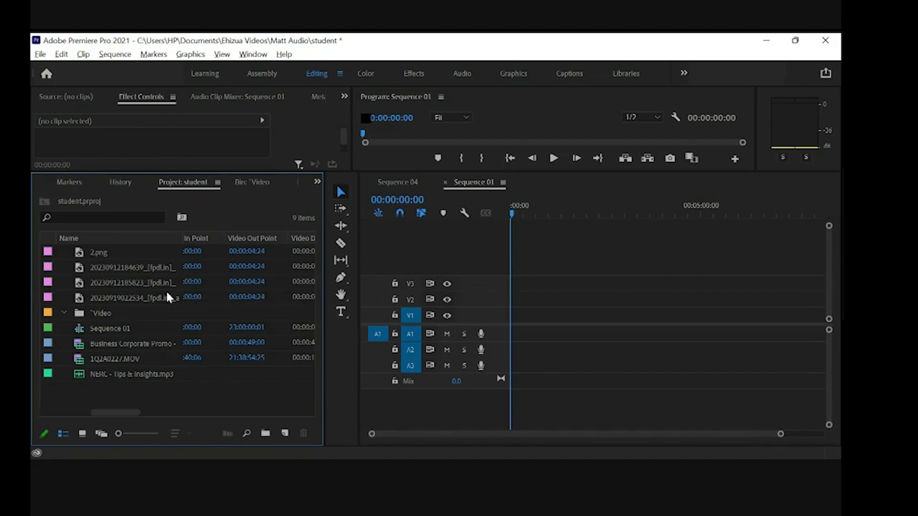
left_click(165, 317)
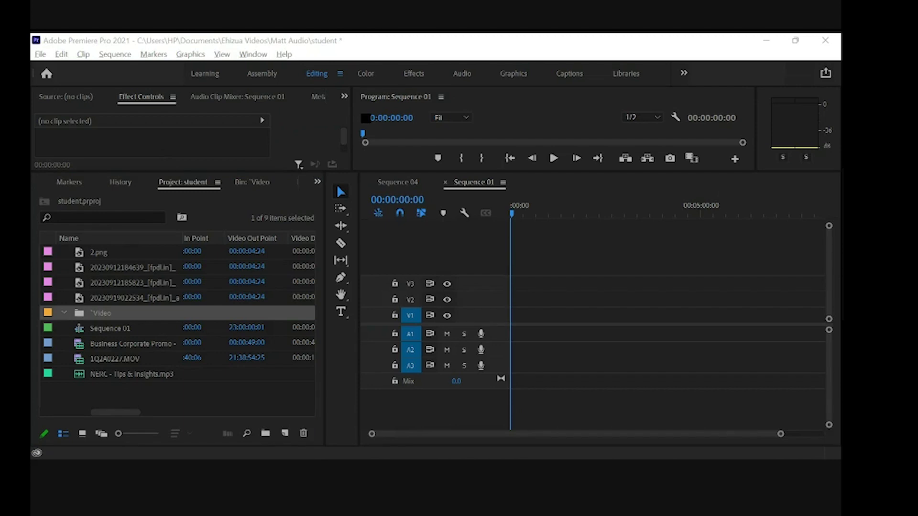
left_click(179, 399)
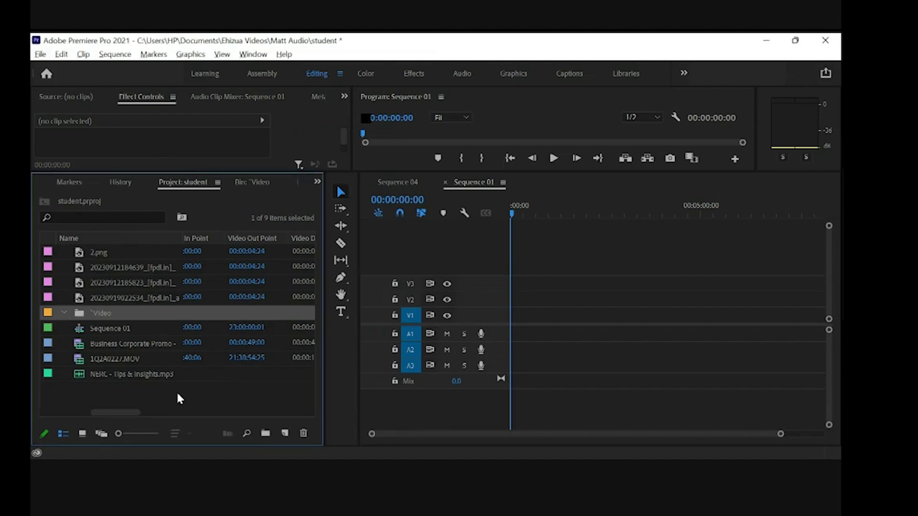
left_click(131, 393)
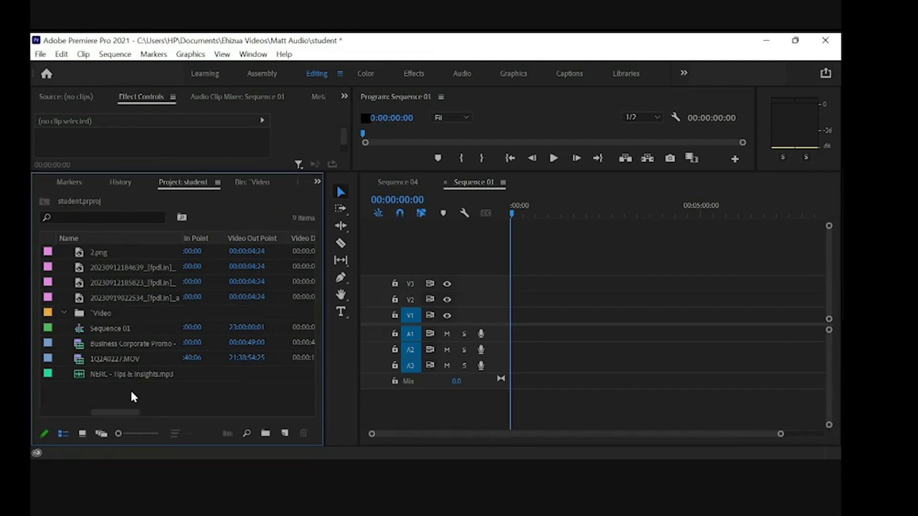
Step: Try to select the Business Corporate Promo and 1Q2A0227.MOV clips together and move them into the `Video bin
mouse_move(113, 363)
left_click(113, 344)
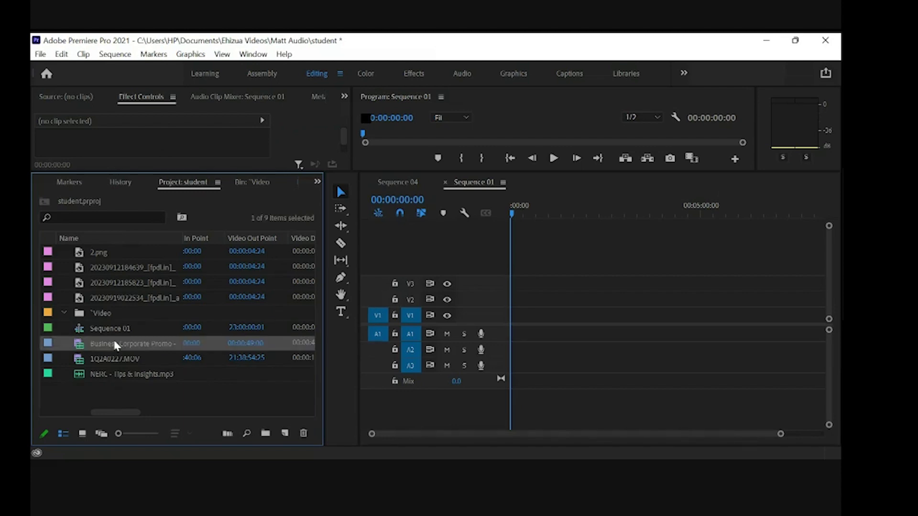
left_click(115, 398)
left_click_drag(114, 395, 111, 340)
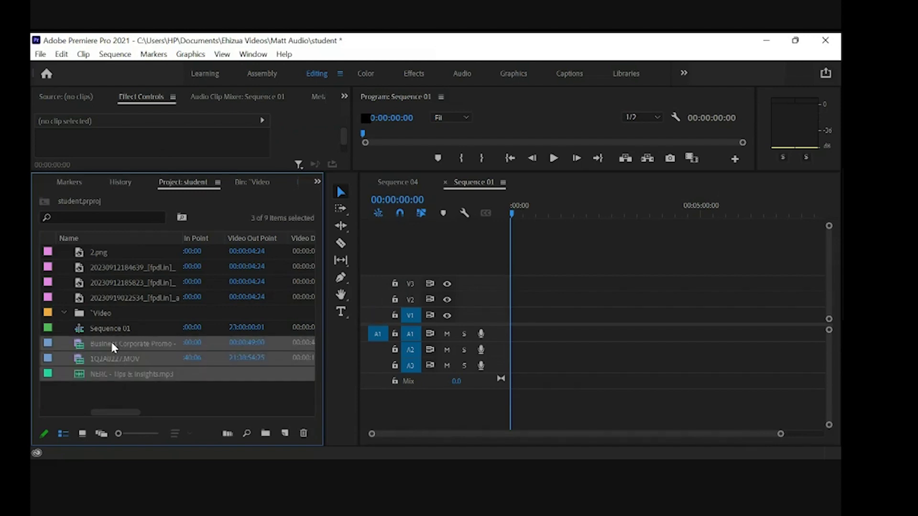
left_click(110, 389)
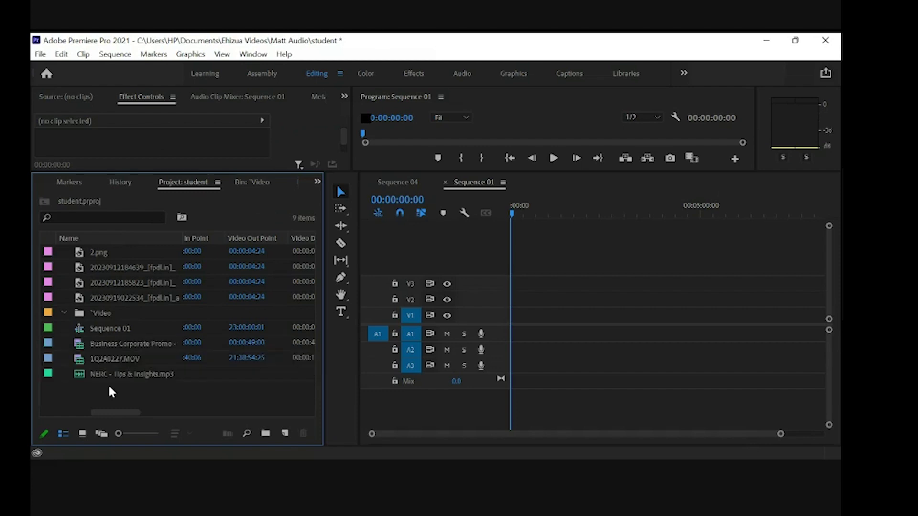
left_click(101, 359)
left_click(110, 341, "ctrl")
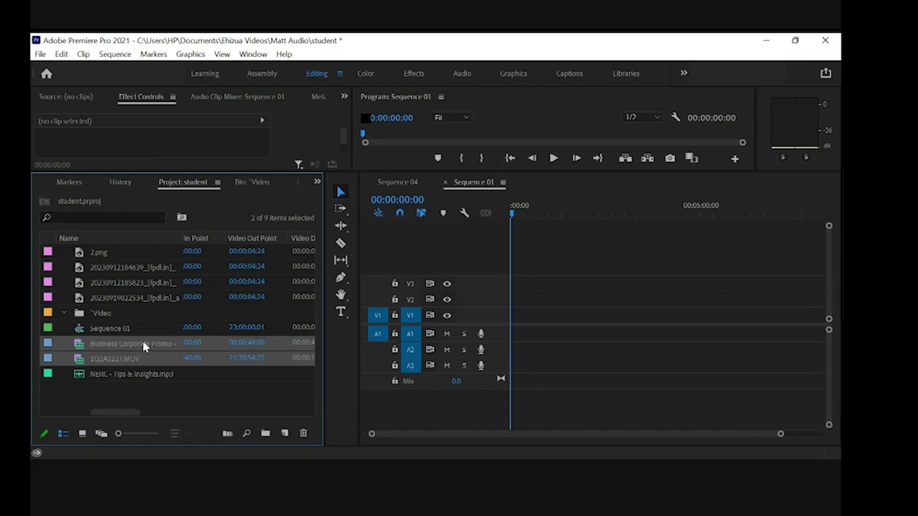
left_click_drag(142, 341, 137, 308)
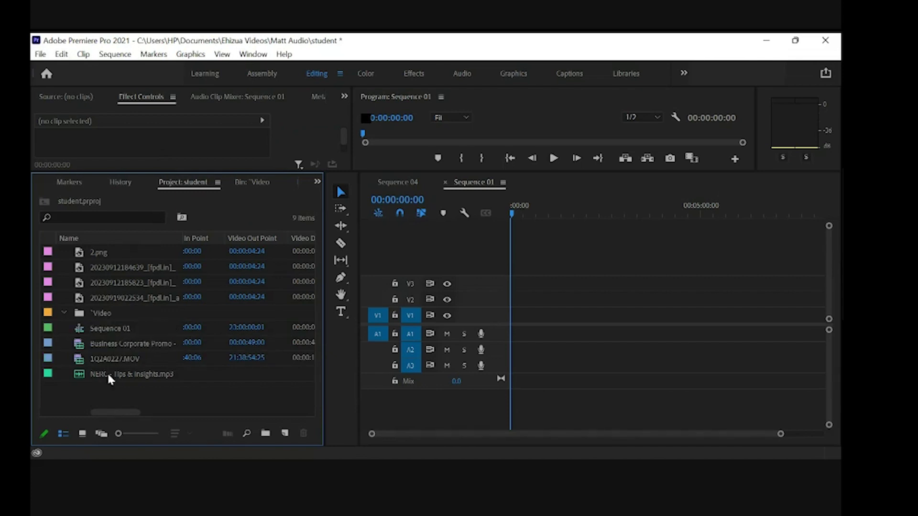
Step: Move the Business Corporate Promo and 1Q2A0227.MOV clips into the `Video bin and collapse the bin
left_click(109, 354)
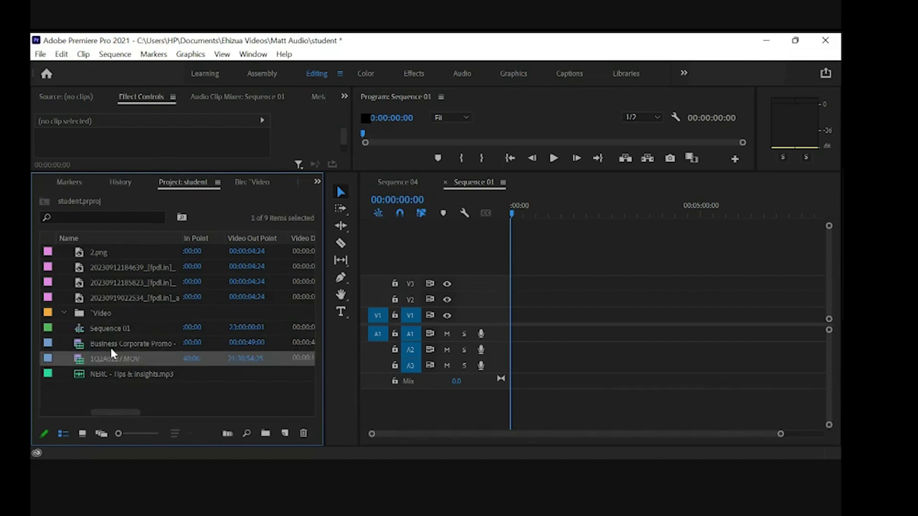
left_click(111, 340, "ctrl")
left_click_drag(104, 354, 102, 314)
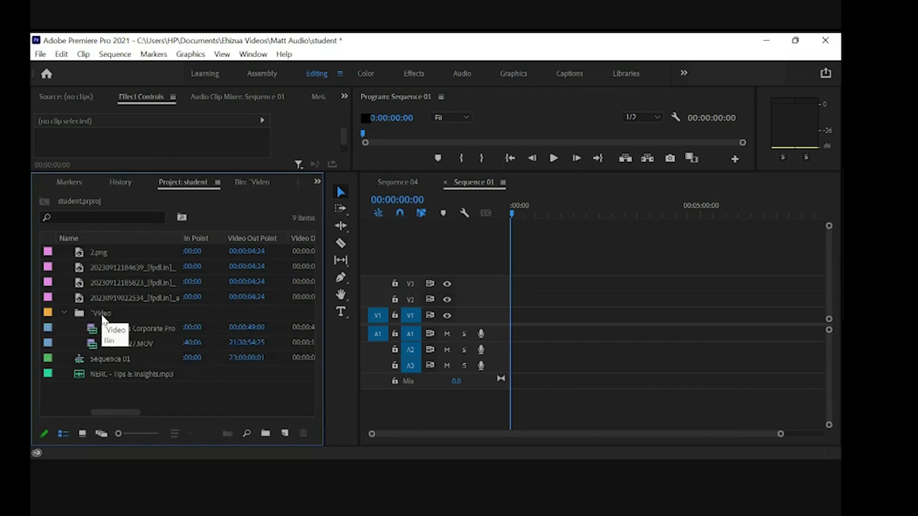
left_click(63, 313)
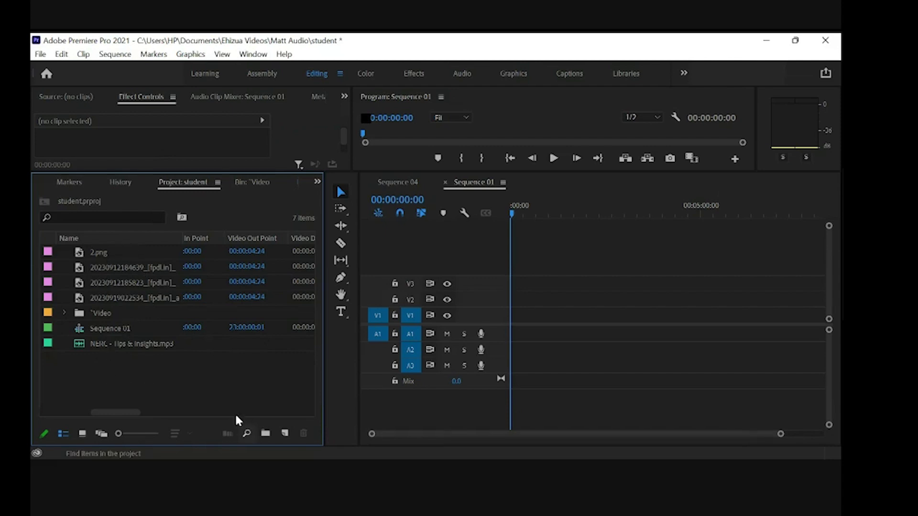
Step: Create a new bin in the student project and name it Photo
left_click(265, 433)
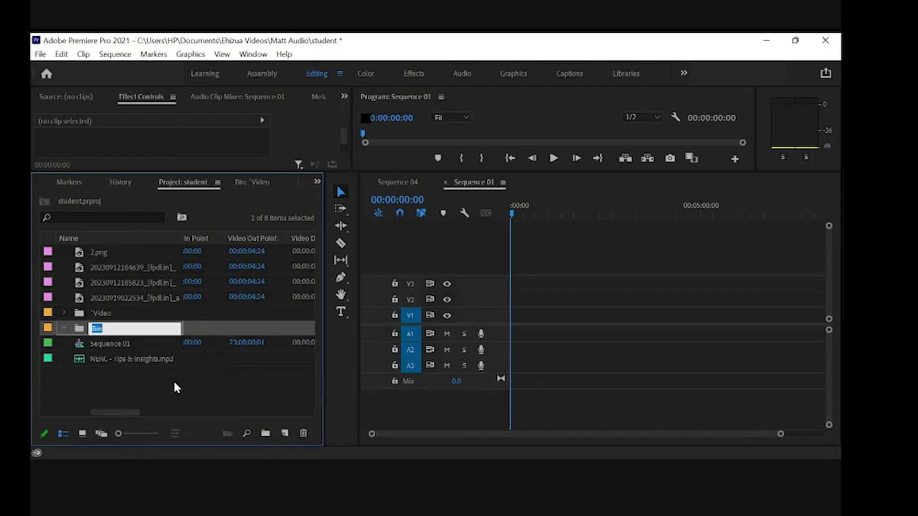
type("Photos")
key("BackSpace")
left_click(142, 386)
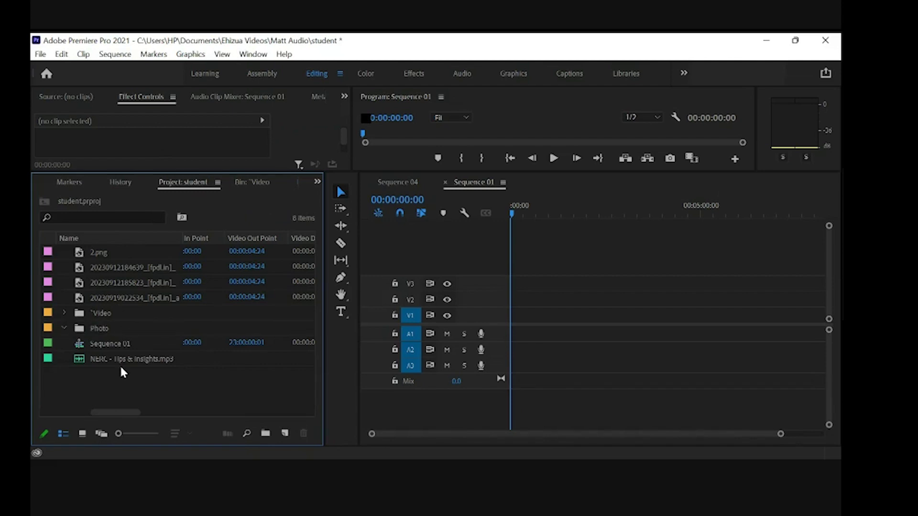
left_click(105, 250)
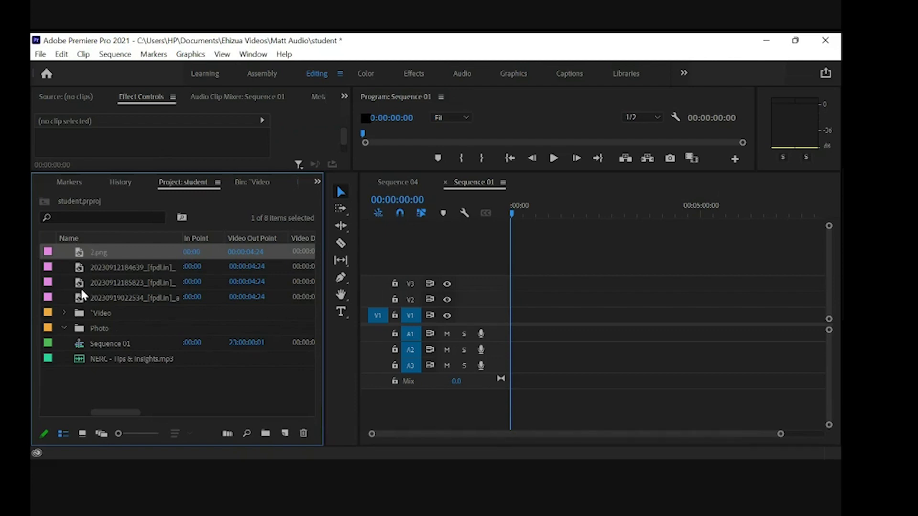
left_click(114, 298)
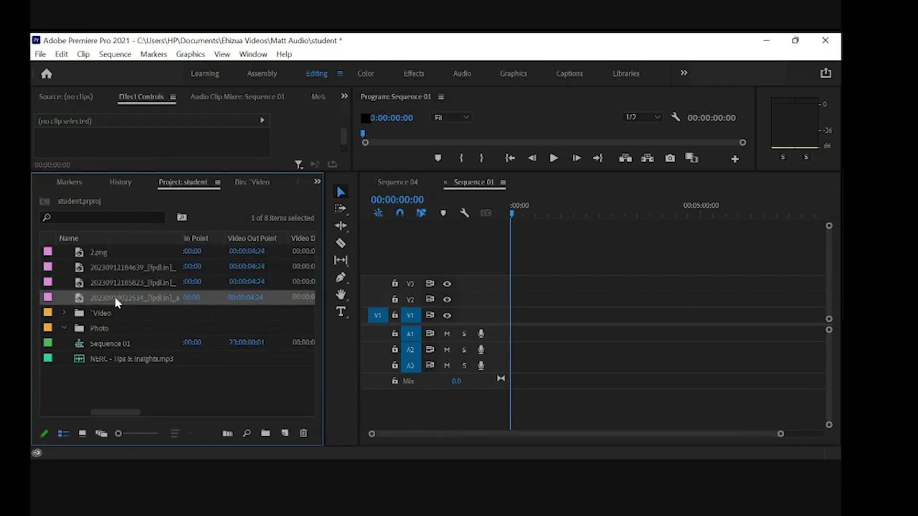
left_click(93, 251, "shift")
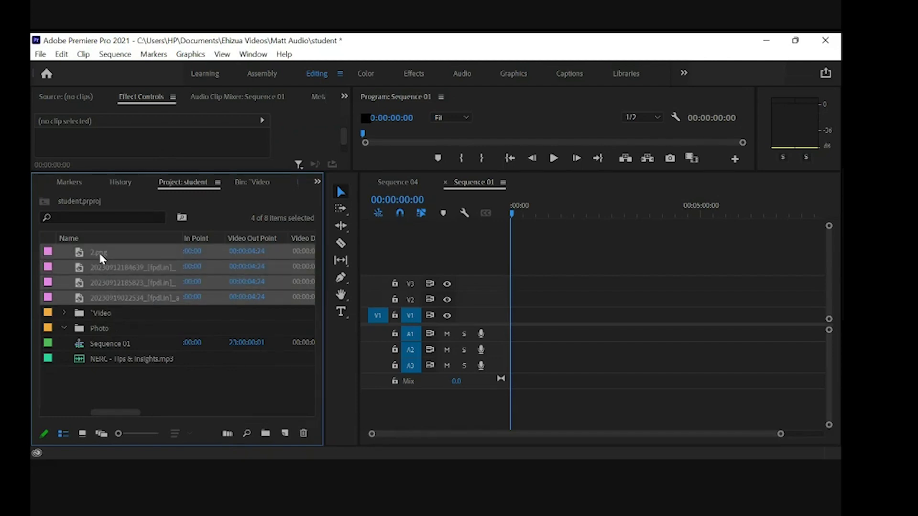
left_click_drag(104, 261, 106, 329)
left_click(64, 267)
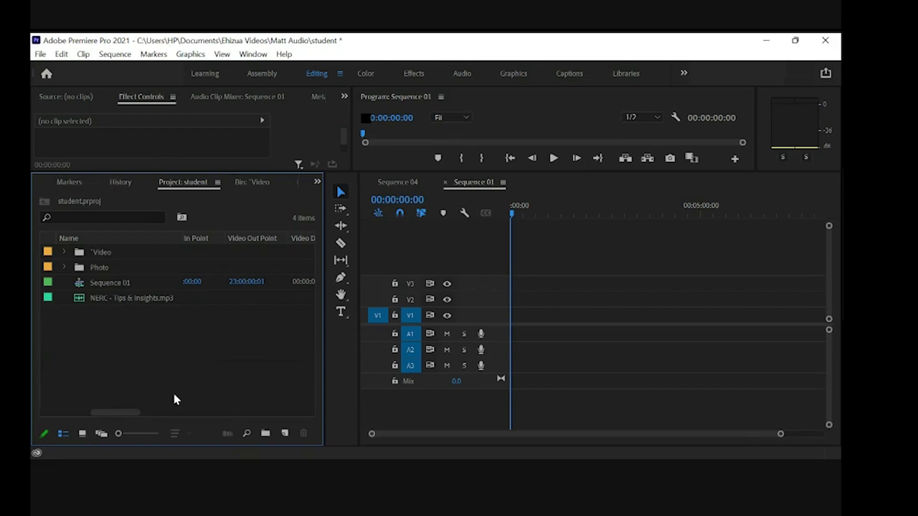
Step: Create another bin in the student project and name it Audio
left_click(265, 433)
type("Audio")
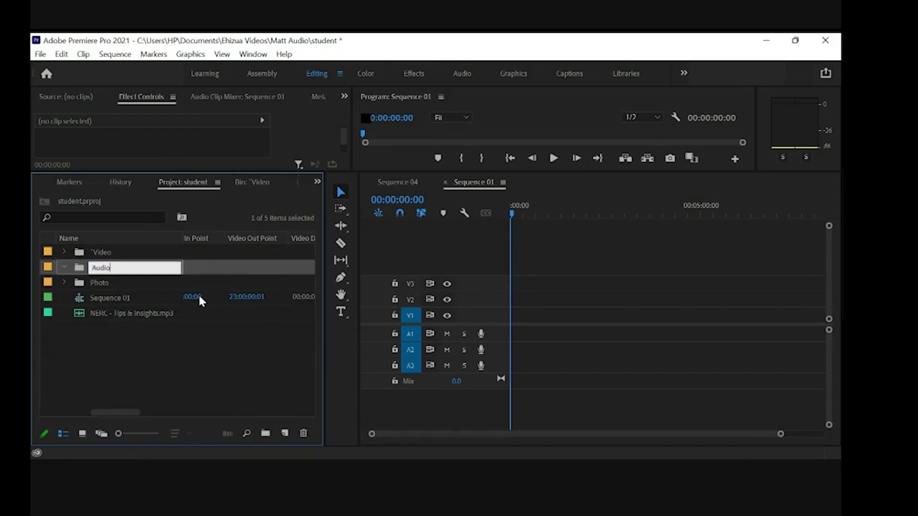
left_click(174, 340)
Step: Move the NERC - Tips & Insights.mp3 file into the Audio bin and collapse the bin
left_click(102, 312)
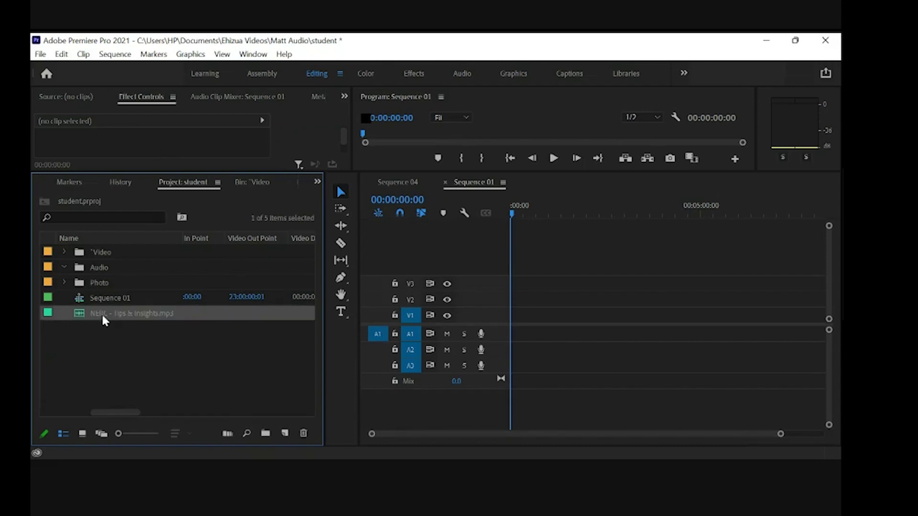
left_click_drag(80, 316, 93, 266)
left_click(64, 267)
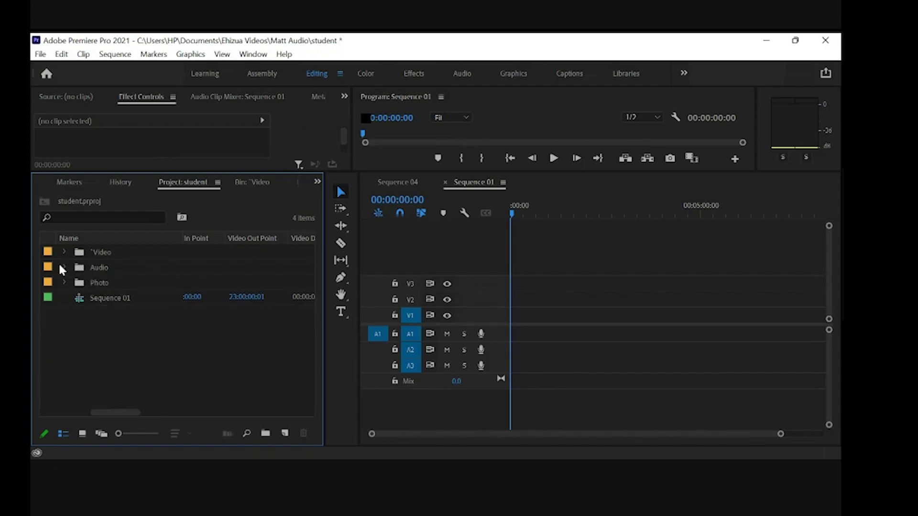
Step: Show the edited Sequence 04 timeline and enlarge the Program monitor to preview frames around the one-minute mark
left_click(113, 301)
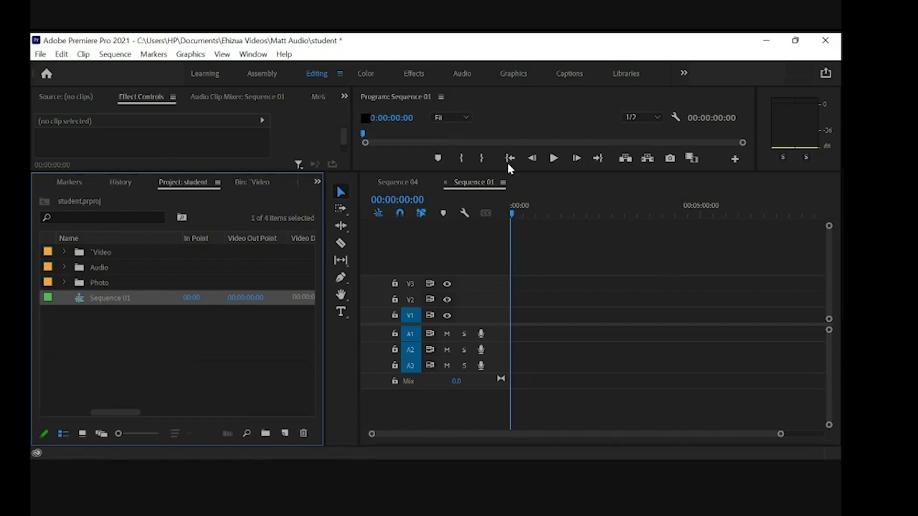
left_click(413, 183)
left_click(582, 210)
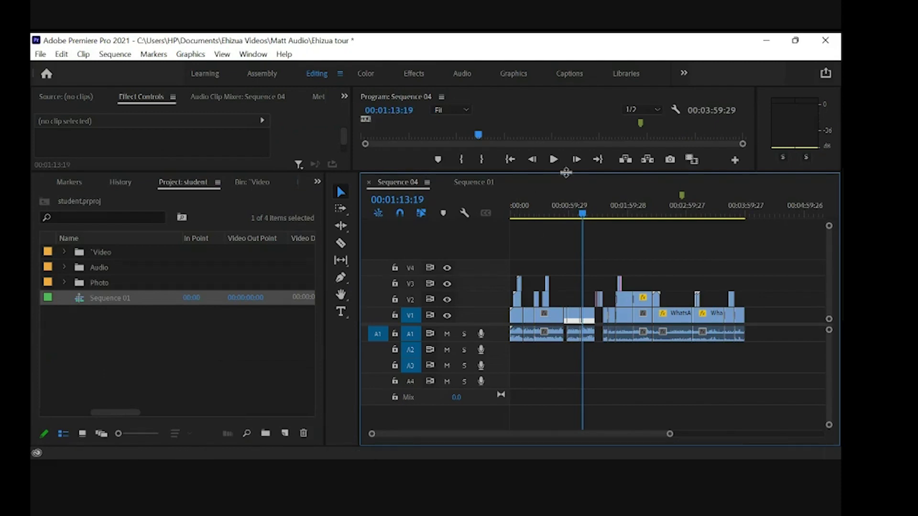
left_click_drag(565, 173, 578, 314)
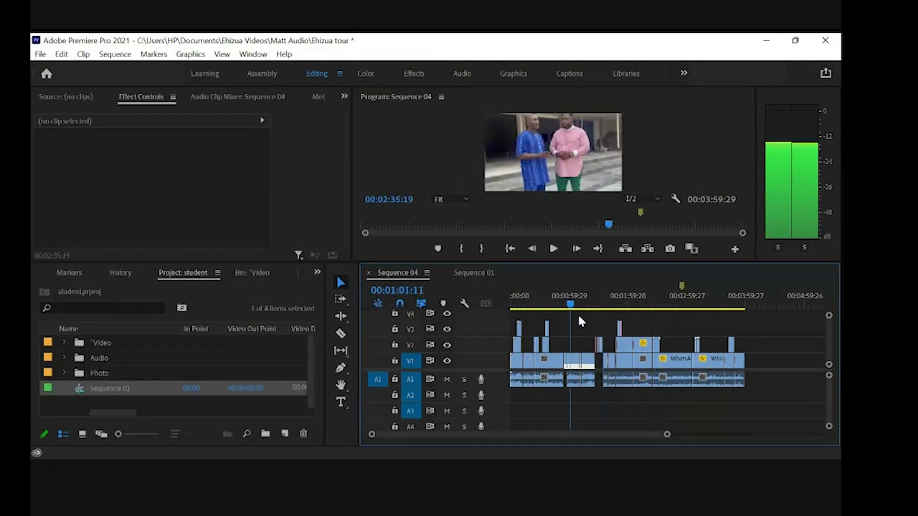
left_click(577, 300)
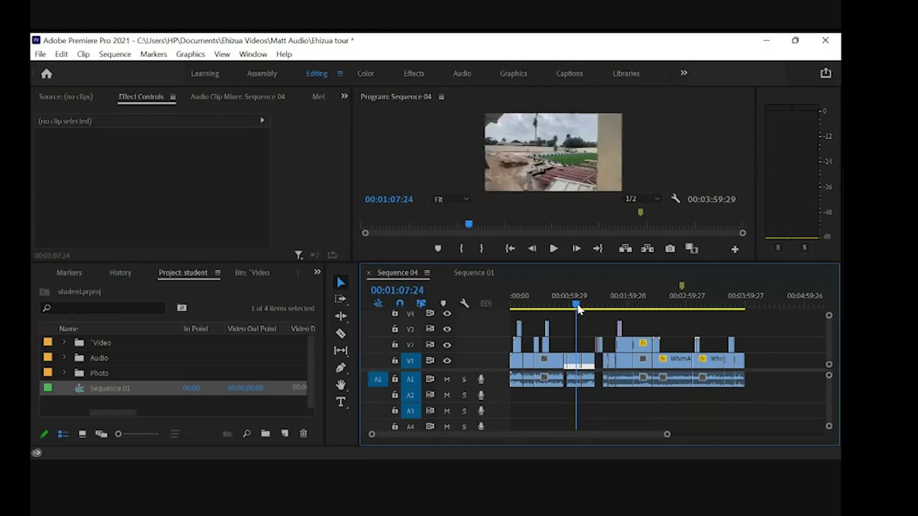
Step: Return to the empty Sequence 01 timeline, make the lower panels slightly taller, and clear the project item selection
left_click(476, 272)
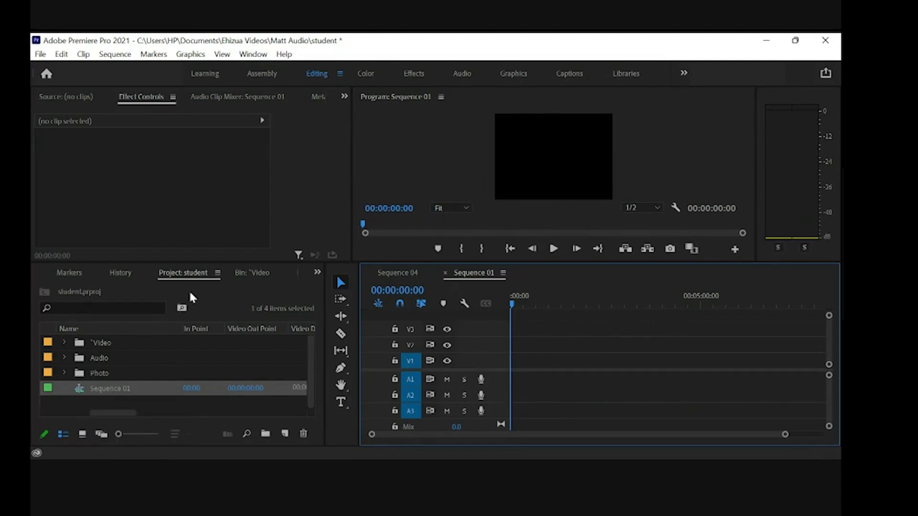
left_click_drag(213, 261, 213, 247)
left_click(193, 391)
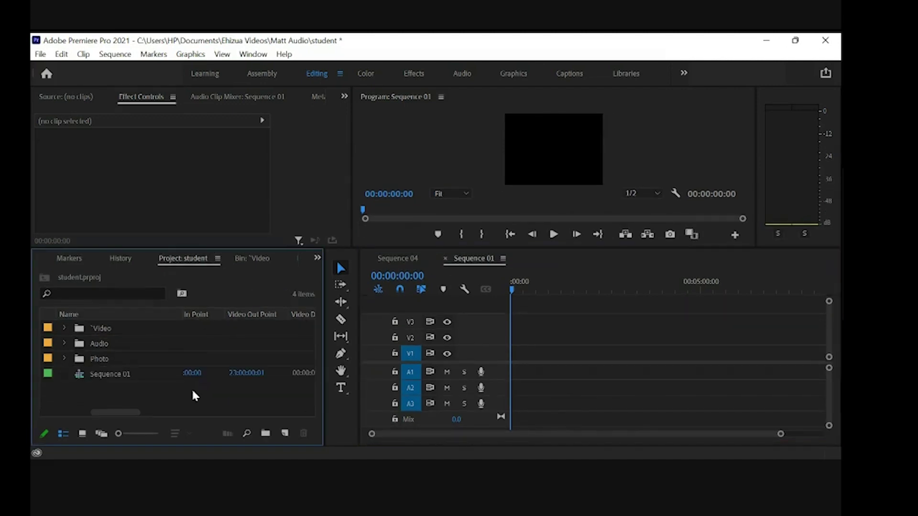